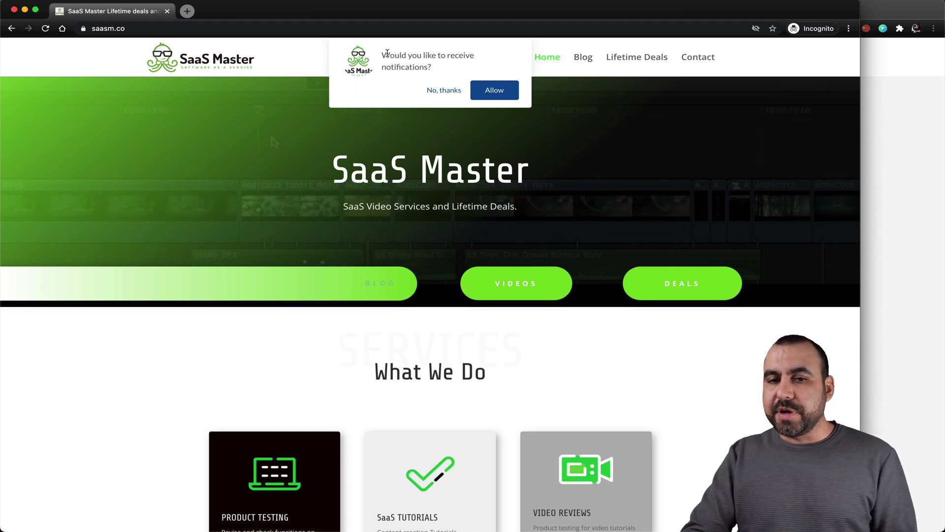
# - Highlight the wording of the notification permission prompt on the saasm.co homepage
pyautogui.moveTo(386, 53); pyautogui.dragTo(444, 62)
# - Clear the prompt highlight and jump to the Gravitec deal's Plans and Features section
pyautogui.click(447, 67)
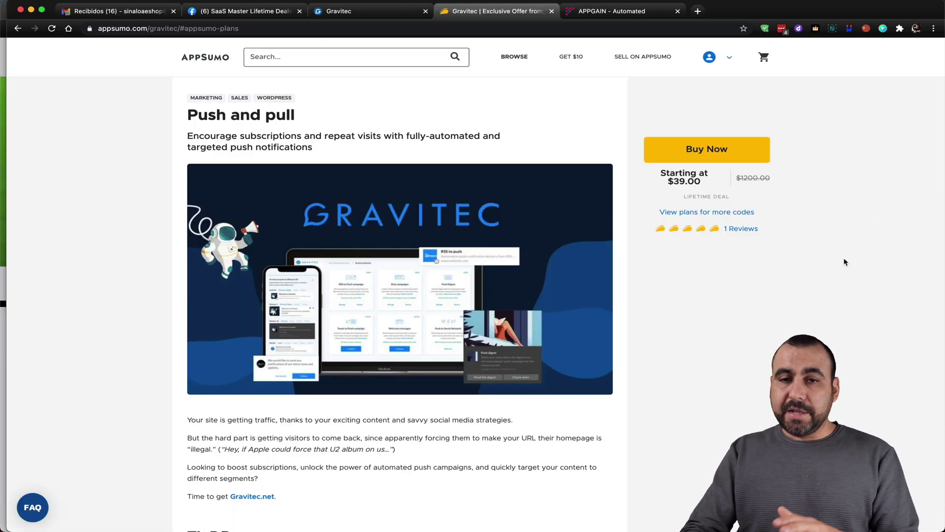
pyautogui.click(705, 212)
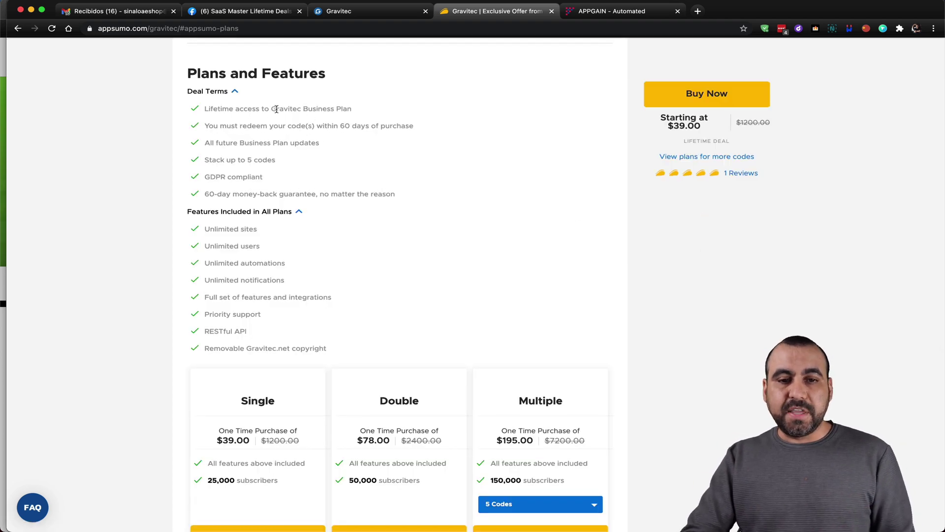
# - Highlight the Gravitec Business Plan deal term and review the $39, $78 and $195 tiers
pyautogui.moveTo(270, 109); pyautogui.dragTo(352, 109)
pyautogui.click(376, 111)
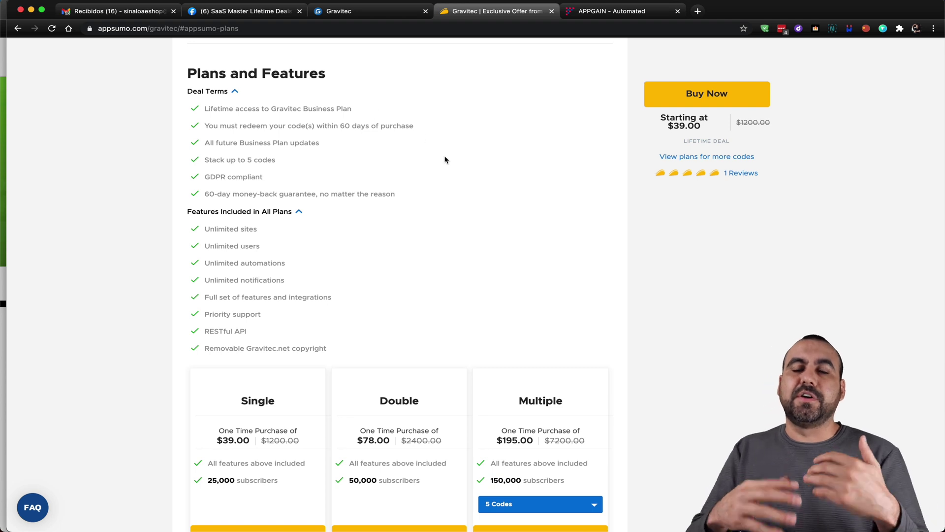
pyautogui.scroll(-2, 445, 159)
pyautogui.scroll(-2, 445, 159)
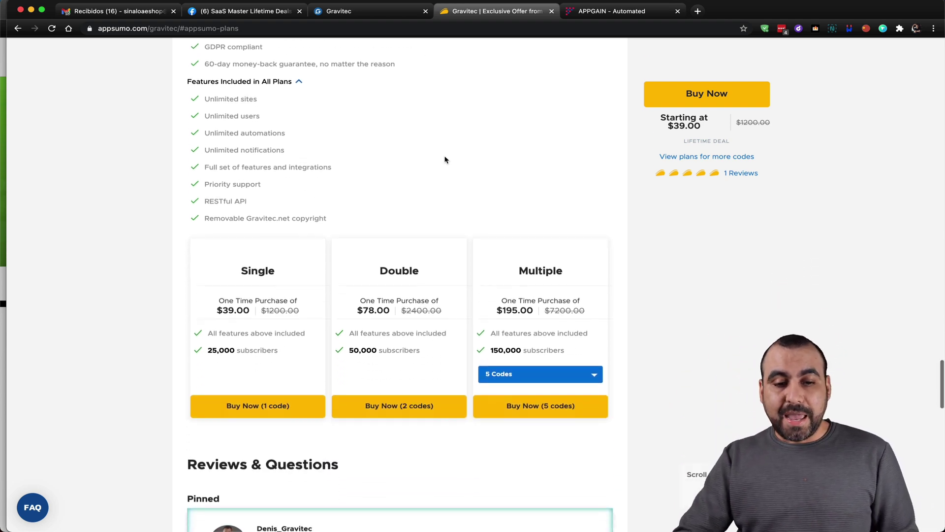
pyautogui.scroll(-1, 220, 296)
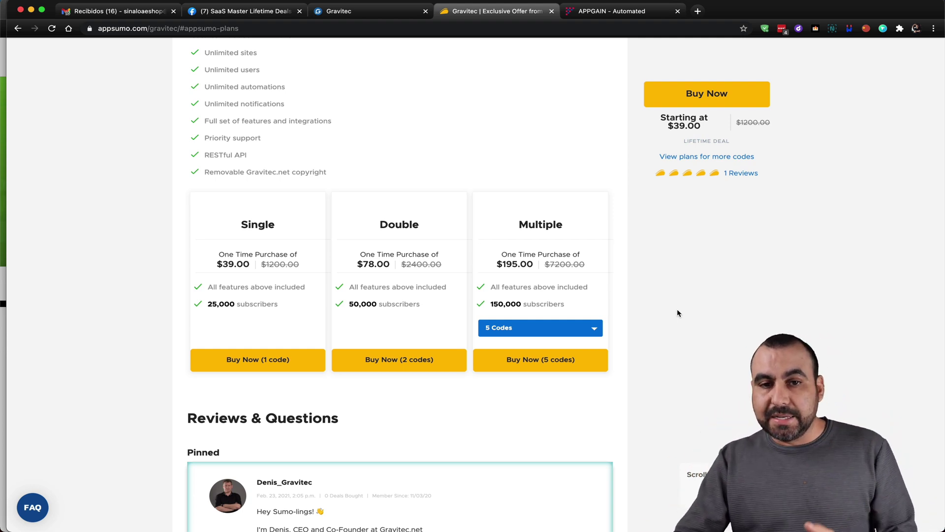
pyautogui.click(381, 16)
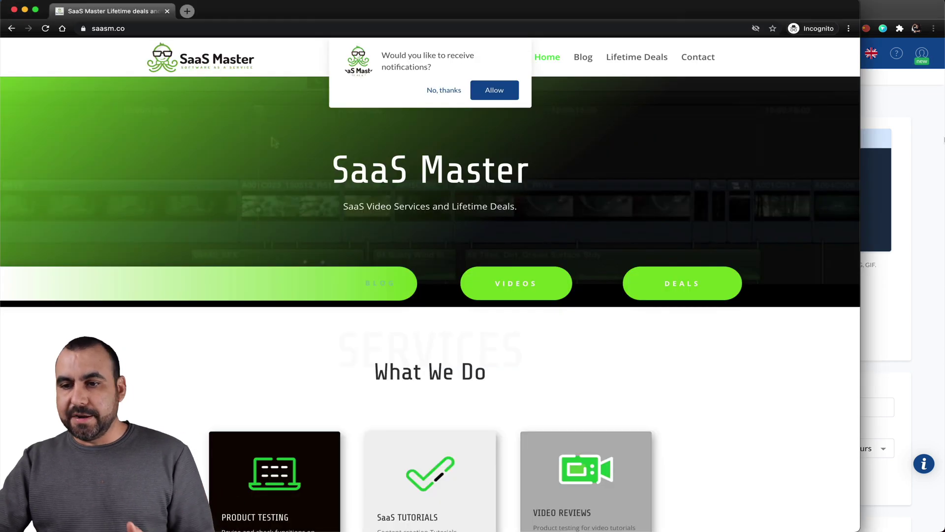
# - Bring the saasm.co Create Campaign window forward and place the cursor in the Title field
pyautogui.click(894, 140)
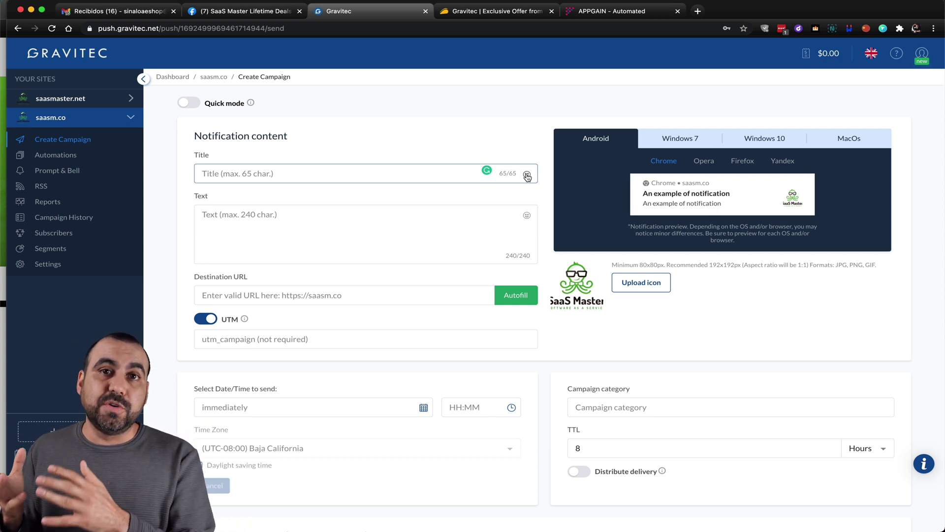
pyautogui.click(473, 210)
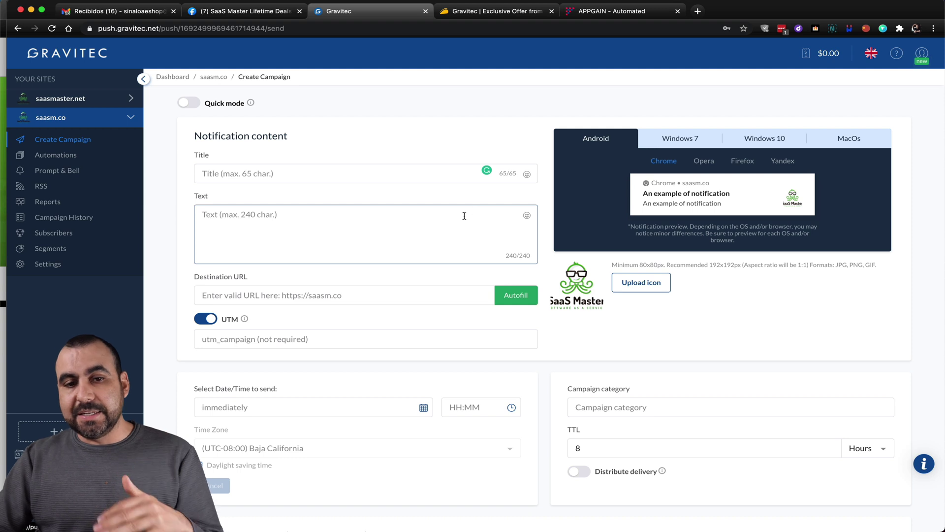
pyautogui.click(330, 175)
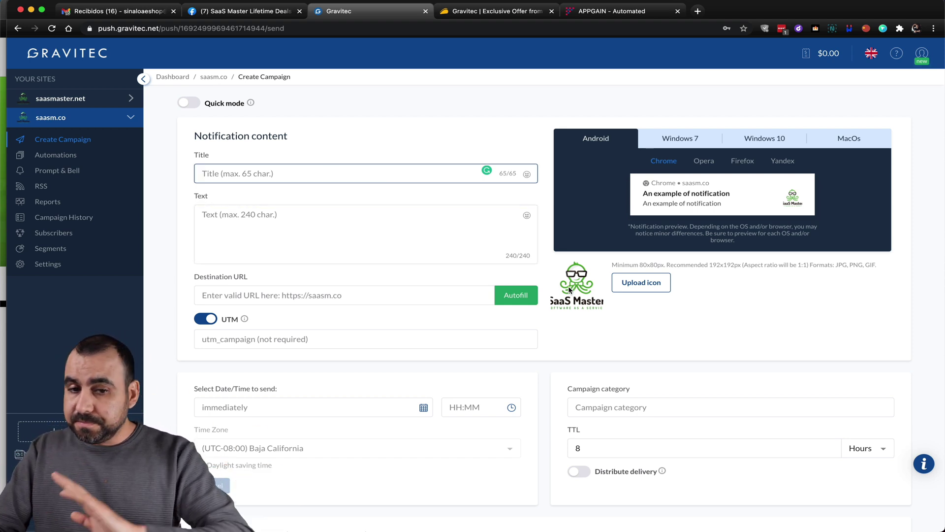
pyautogui.write('tes')
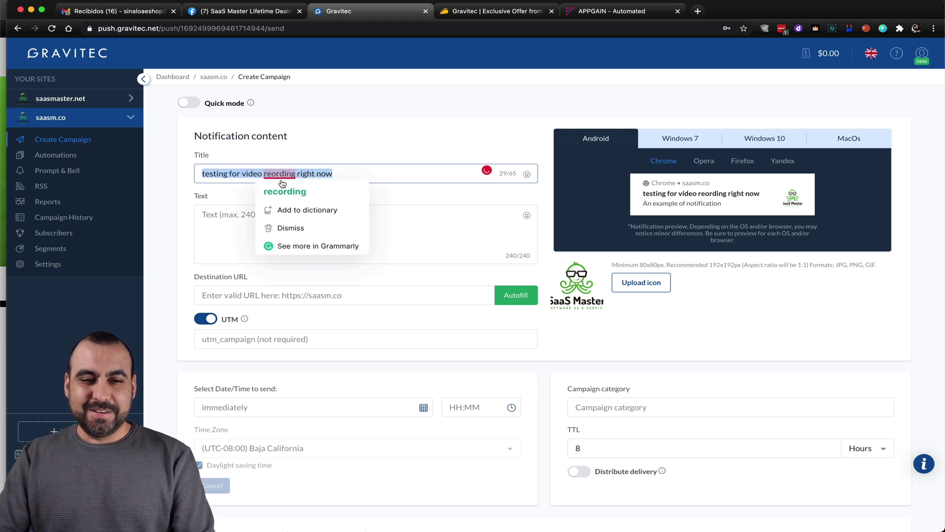
pyautogui.click(281, 183)
pyautogui.hotkey('ctrl', 'a')
pyautogui.hotkey('ctrl', 'c')
pyautogui.click(273, 215)
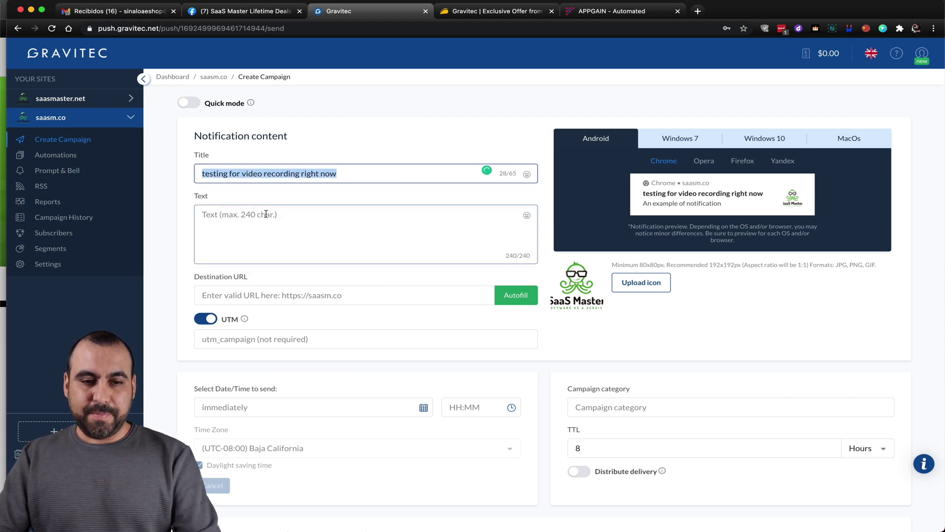
pyautogui.hotkey('ctrl', 'v')
pyautogui.click(272, 295)
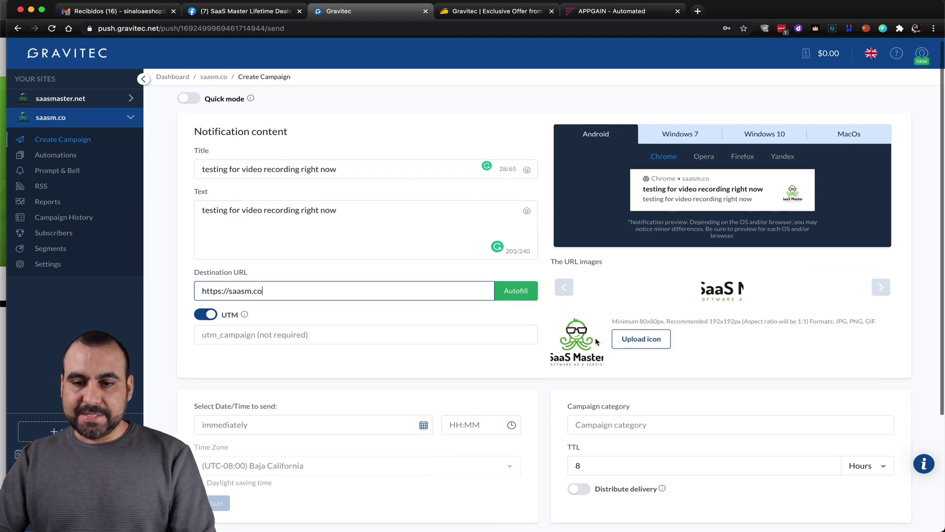
pyautogui.scroll(-4, 596, 340)
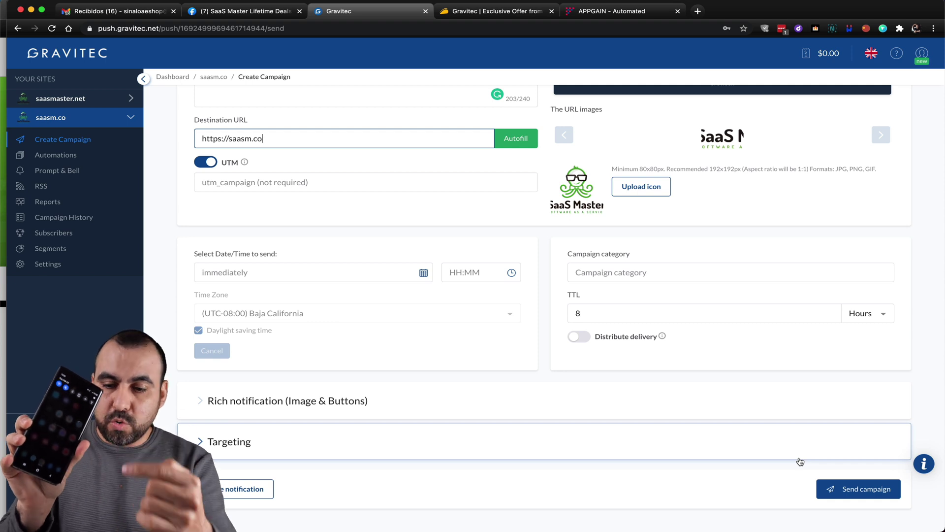
pyautogui.click(856, 490)
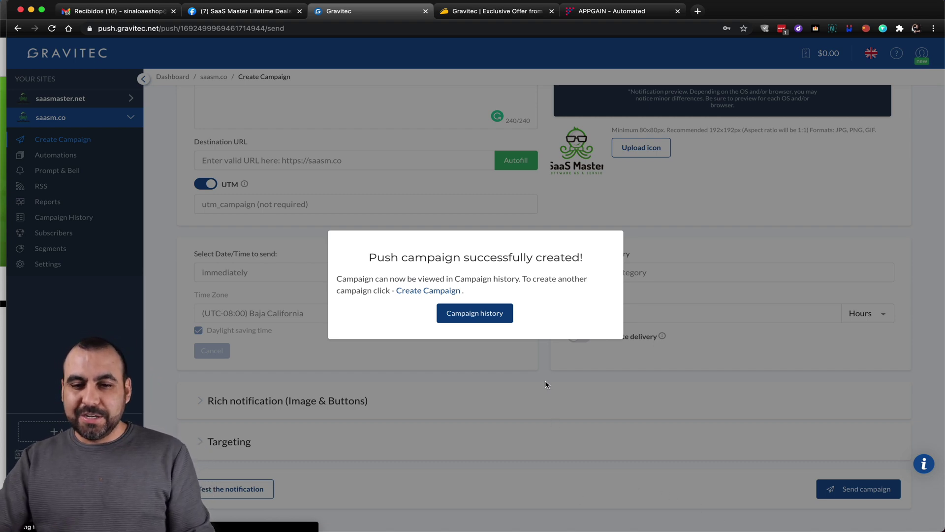
# - Review the 'testing for video recording' report (5 sent, 4 delivered, 3 seen, 2 opened)
pyautogui.click(492, 321)
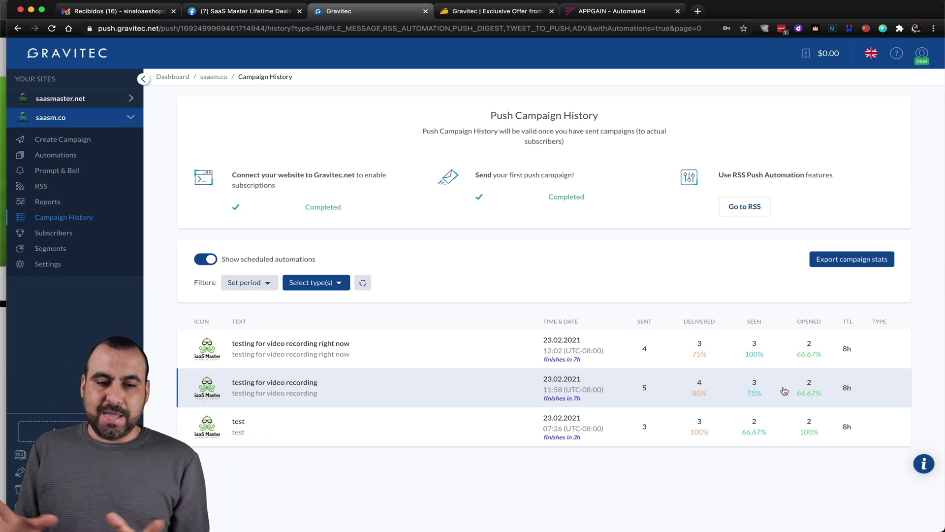
pyautogui.click(368, 378)
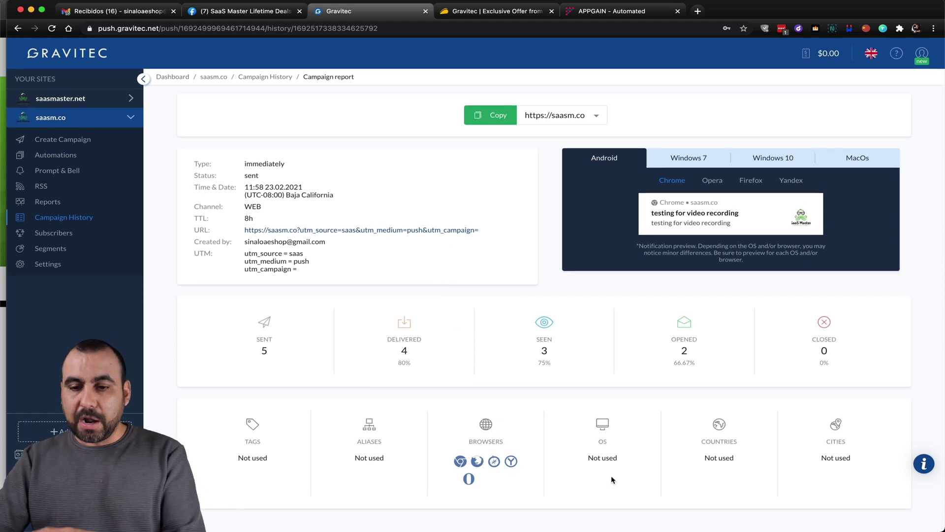
pyautogui.click(50, 142)
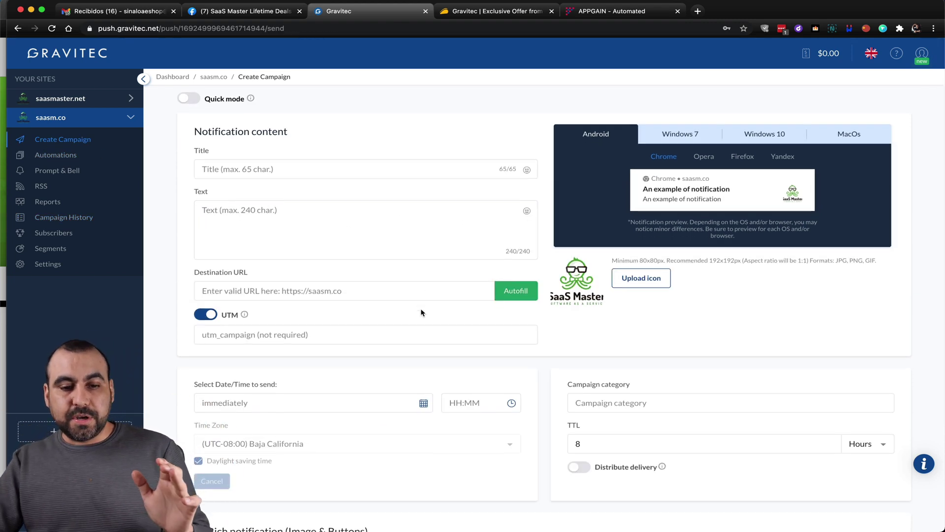
pyautogui.scroll(-2, 421, 313)
pyautogui.scroll(2, 421, 313)
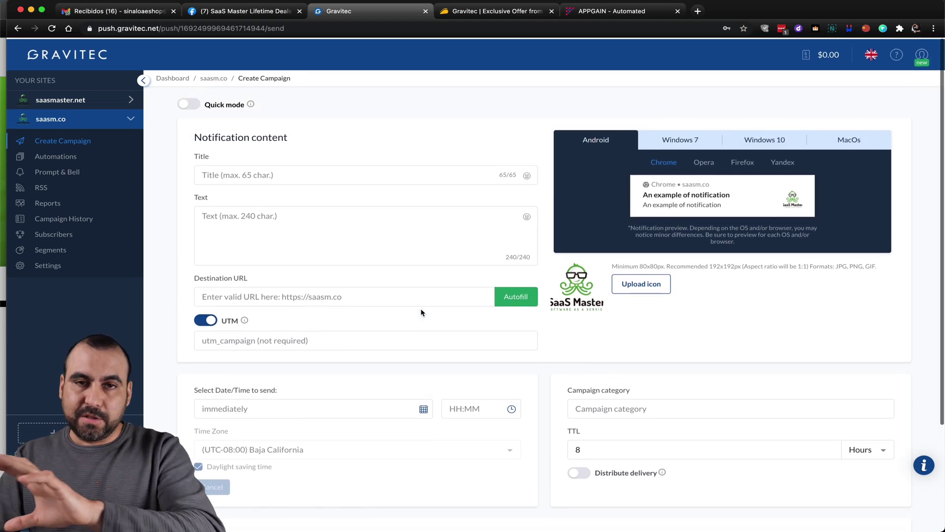
pyautogui.scroll(-2, 421, 312)
pyautogui.scroll(-2, 248, 258)
# - Highlight the send date/time setting, then expand Rich notification and Targeting (4 subscribers)
pyautogui.moveTo(194, 257); pyautogui.dragTo(291, 257)
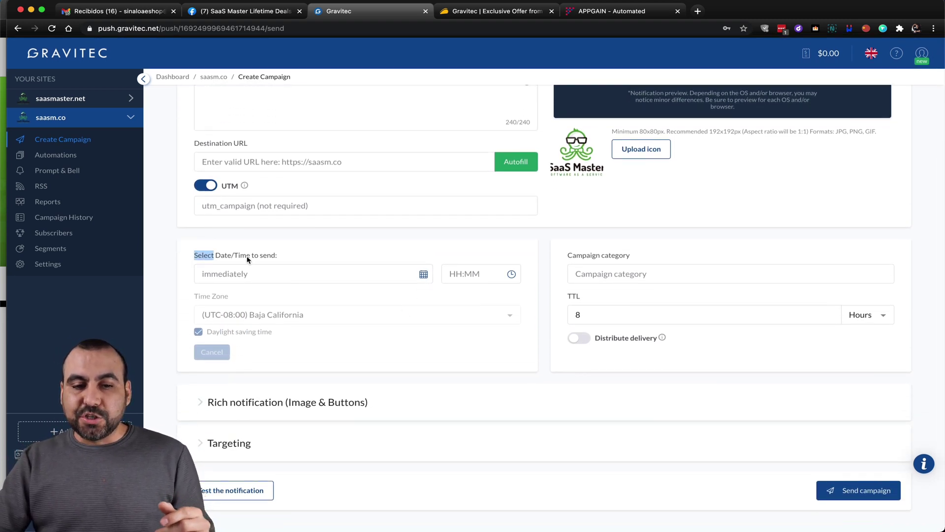
pyautogui.click(312, 270)
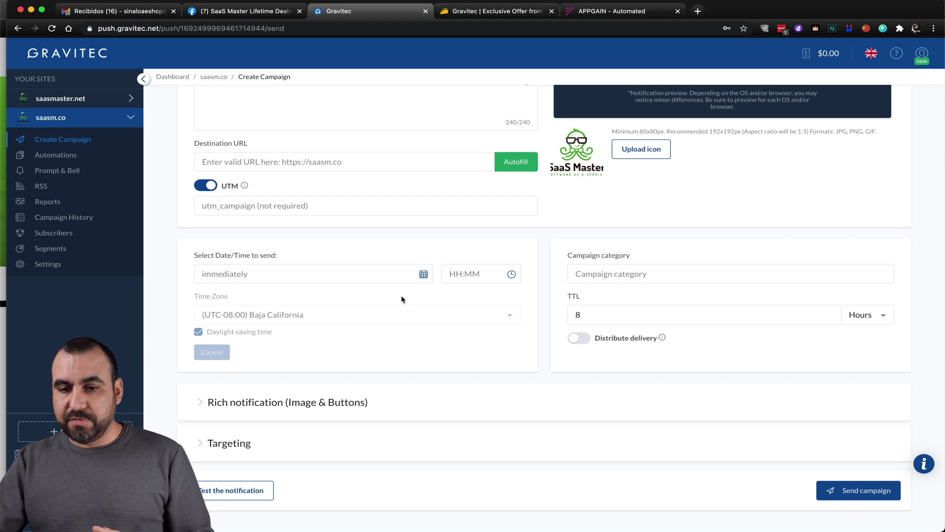
pyautogui.scroll(-1, 679, 290)
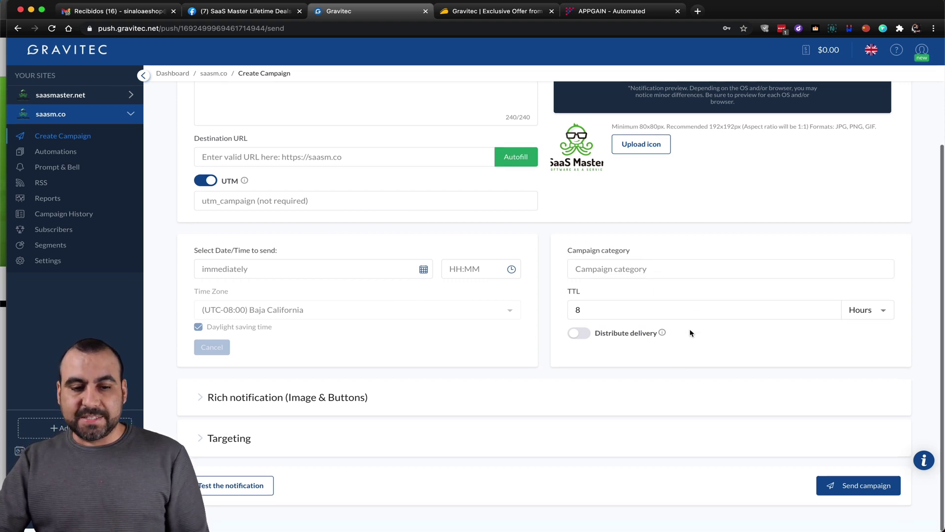
pyautogui.click(319, 403)
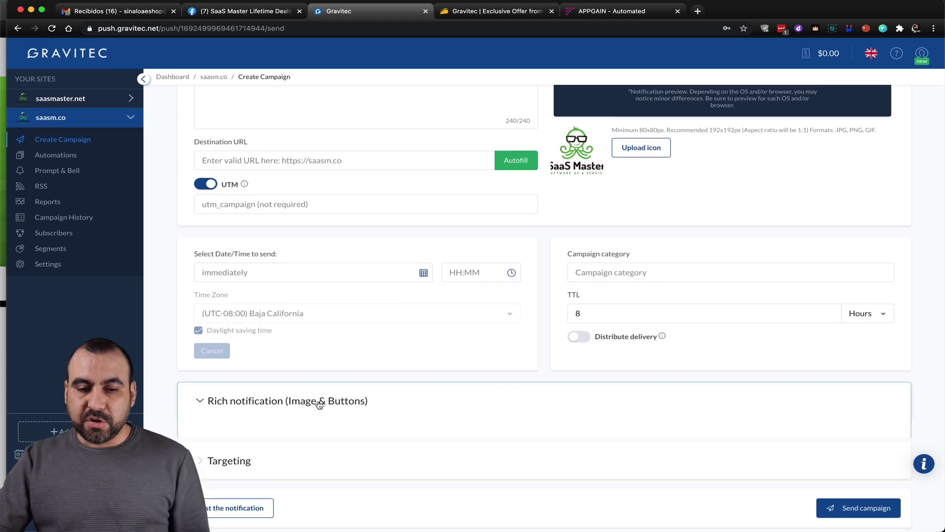
pyautogui.scroll(-5, 319, 403)
pyautogui.scroll(-1, 320, 405)
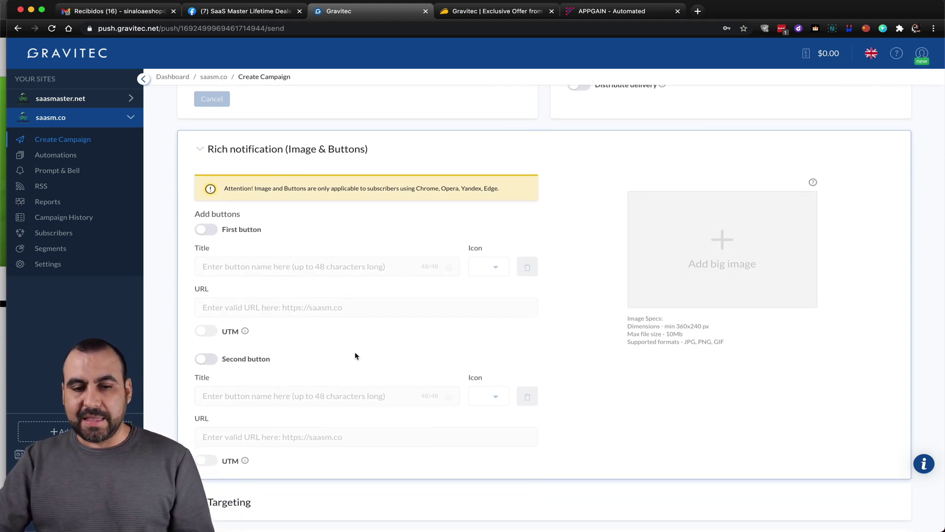
pyautogui.scroll(-2, 444, 351)
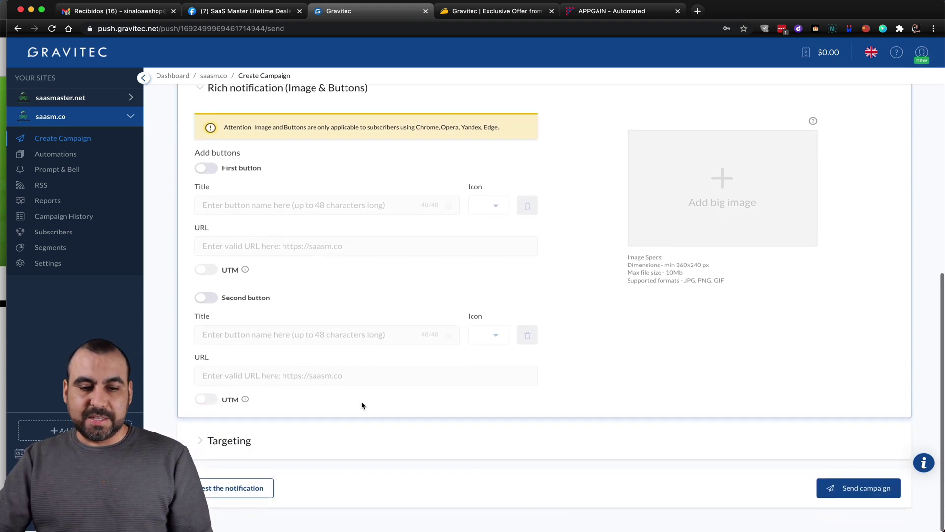
pyautogui.click(309, 450)
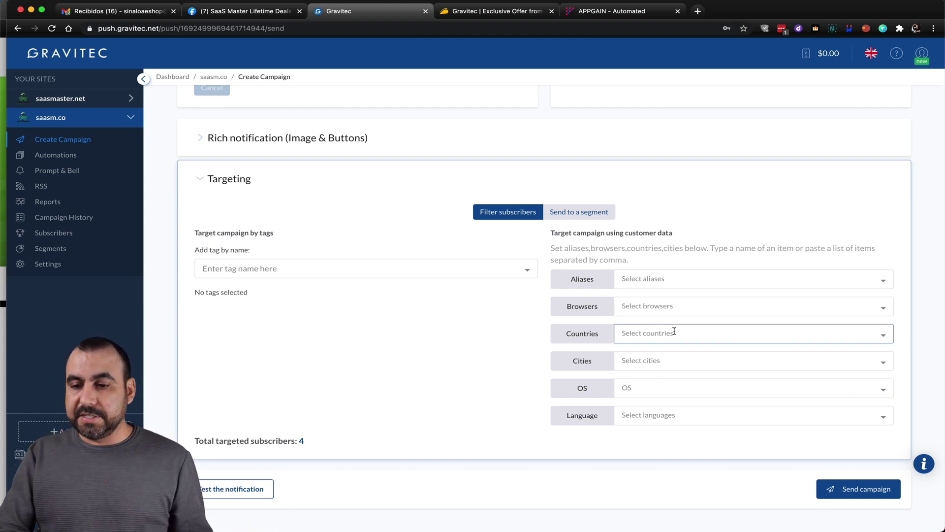
# - Browse the subscriber country and language filters without choosing any, then view Automations
pyautogui.click(883, 334)
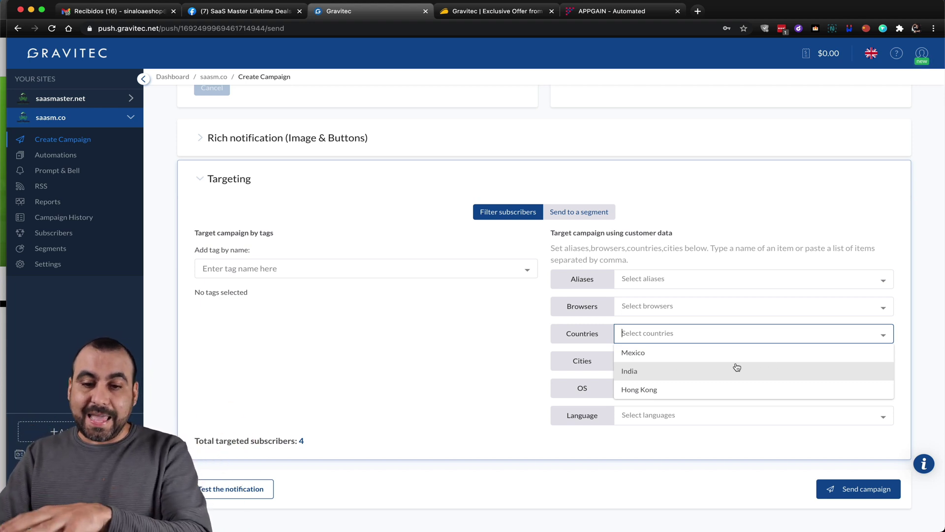
pyautogui.click(644, 388)
pyautogui.click(636, 415)
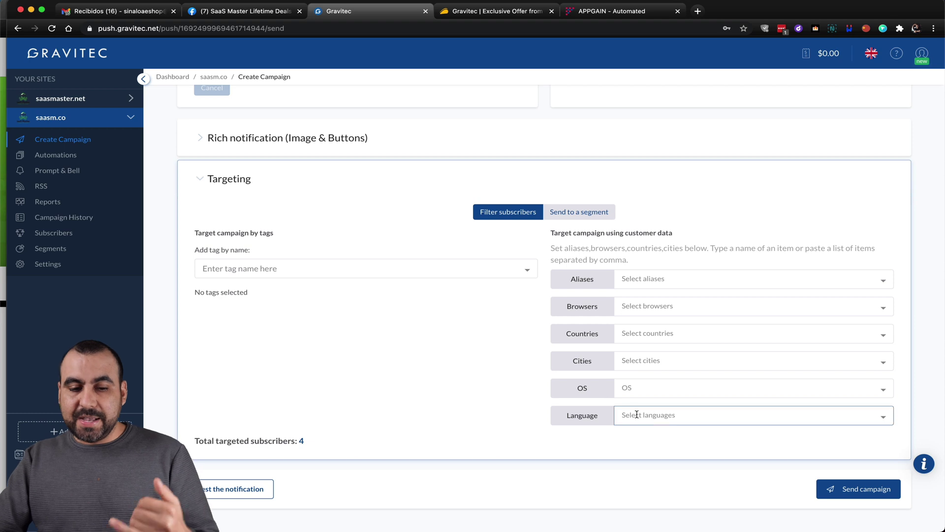
pyautogui.click(883, 419)
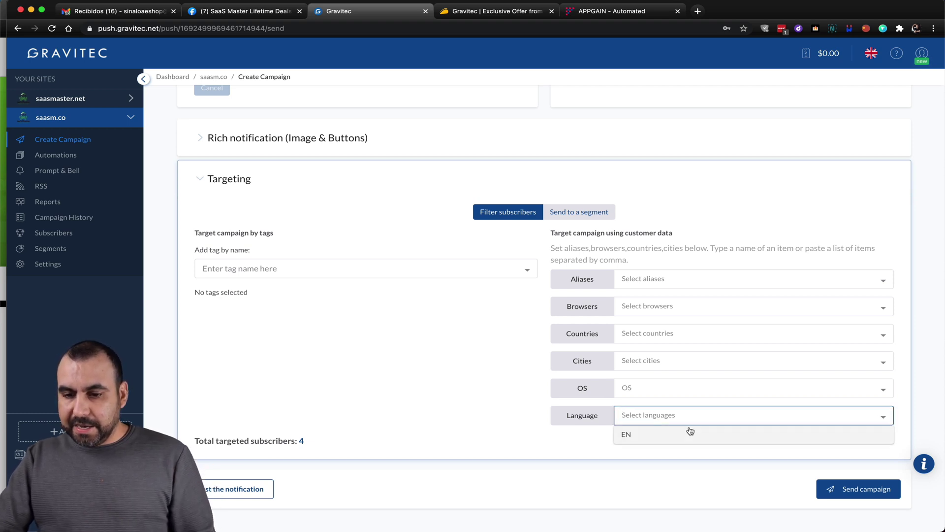
pyautogui.click(487, 378)
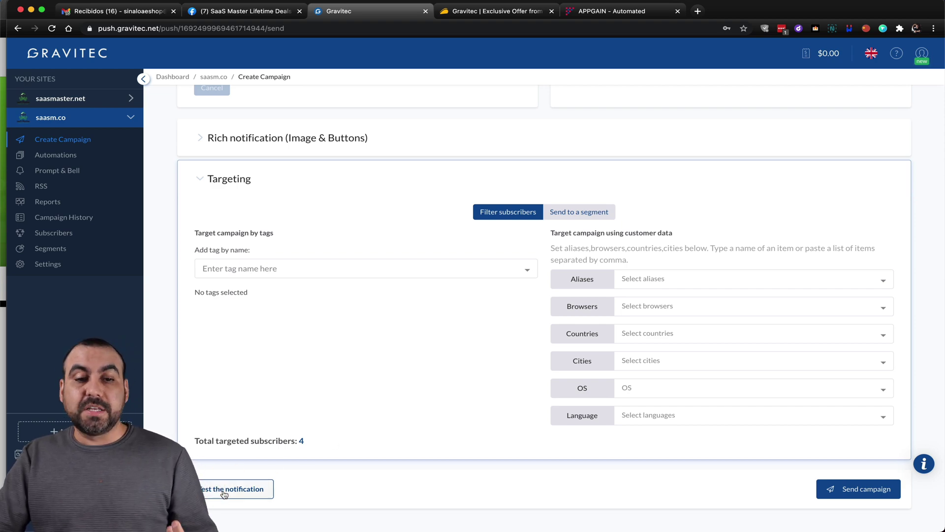
pyautogui.scroll(2, 340, 392)
pyautogui.scroll(8, 340, 393)
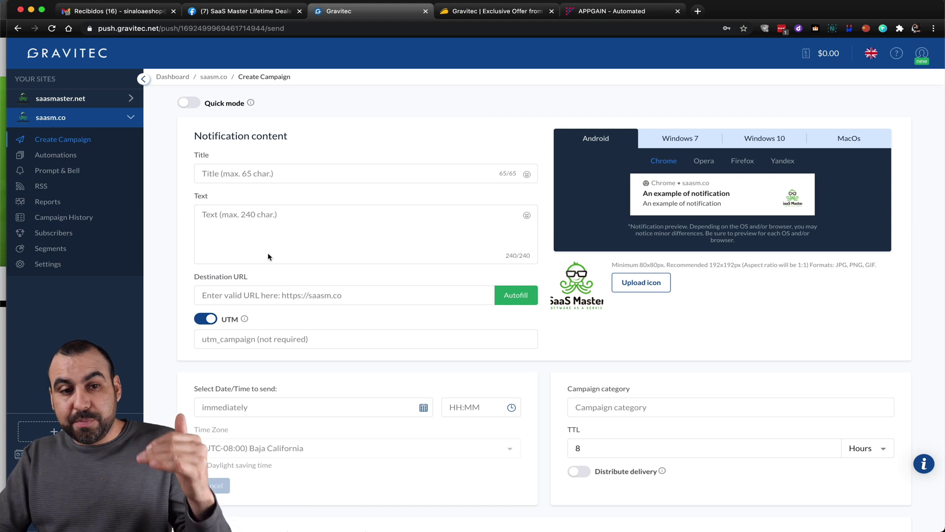
pyautogui.click(66, 155)
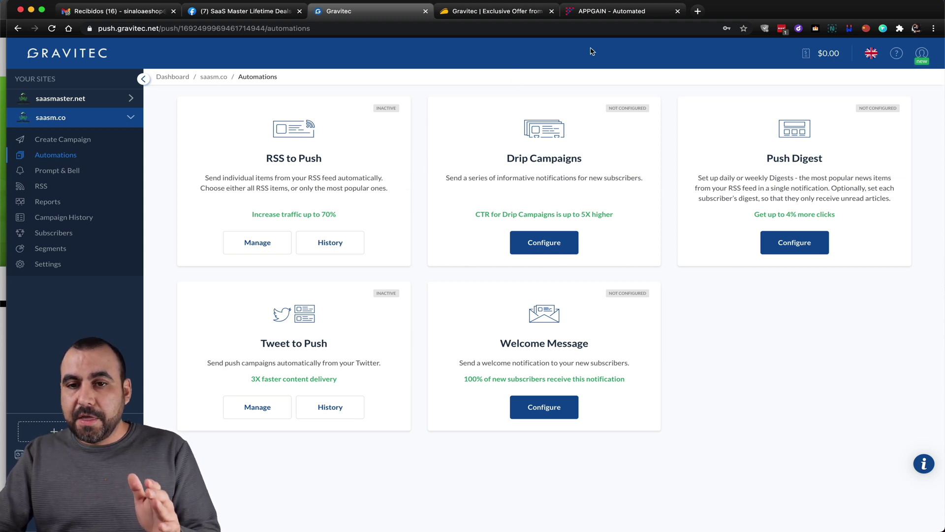
# - Switch to AppGain's New automator form and expand its campaign options
pyautogui.click(621, 11)
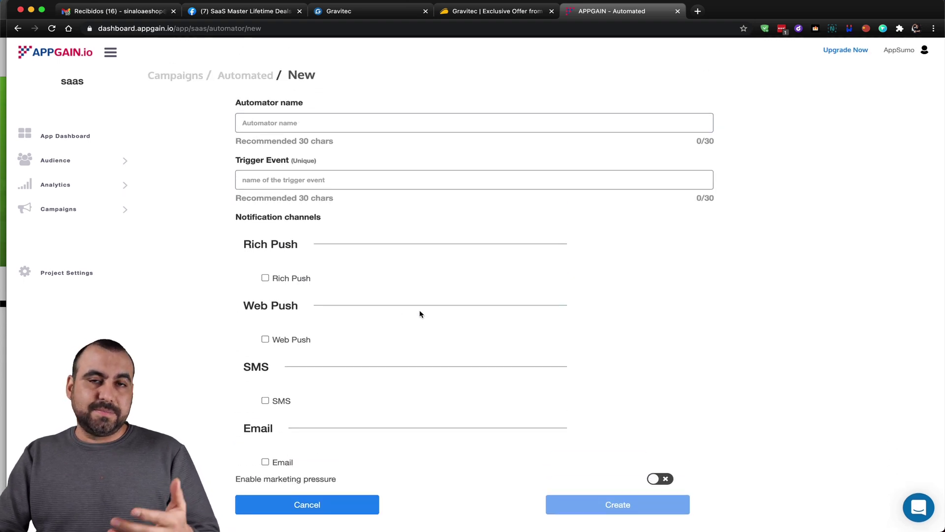
pyautogui.click(94, 216)
# - Open AppGain's empty Automated campaigns list and the Create New Automator form
pyautogui.click(58, 280)
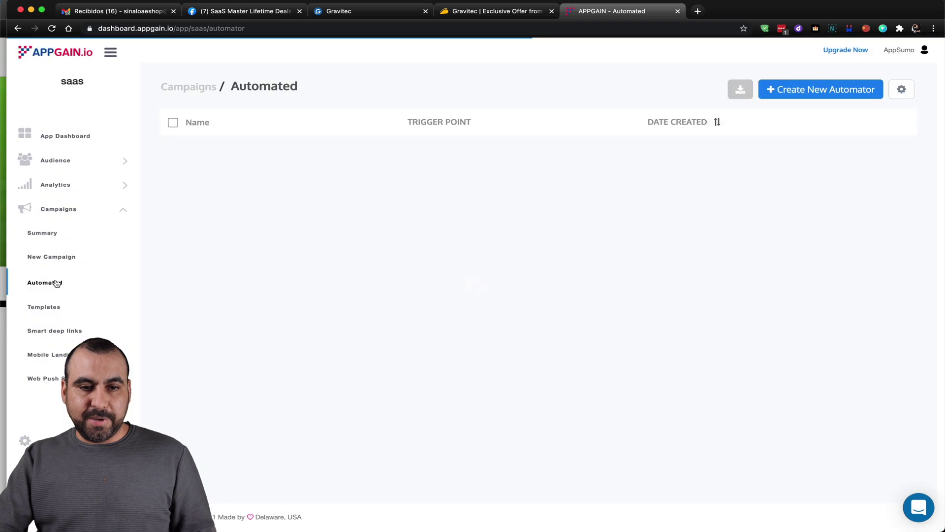
pyautogui.click(849, 88)
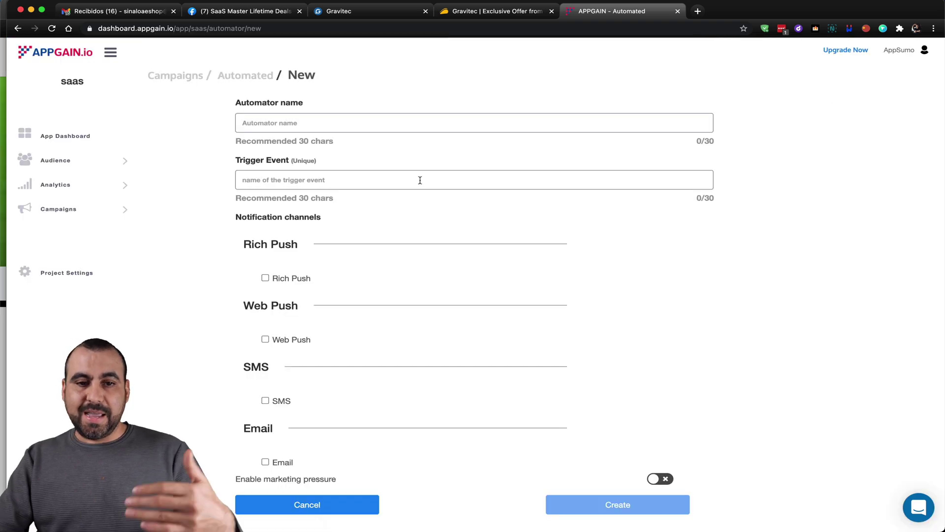
pyautogui.scroll(-3, 419, 180)
pyautogui.scroll(-1, 420, 181)
pyautogui.scroll(4, 420, 183)
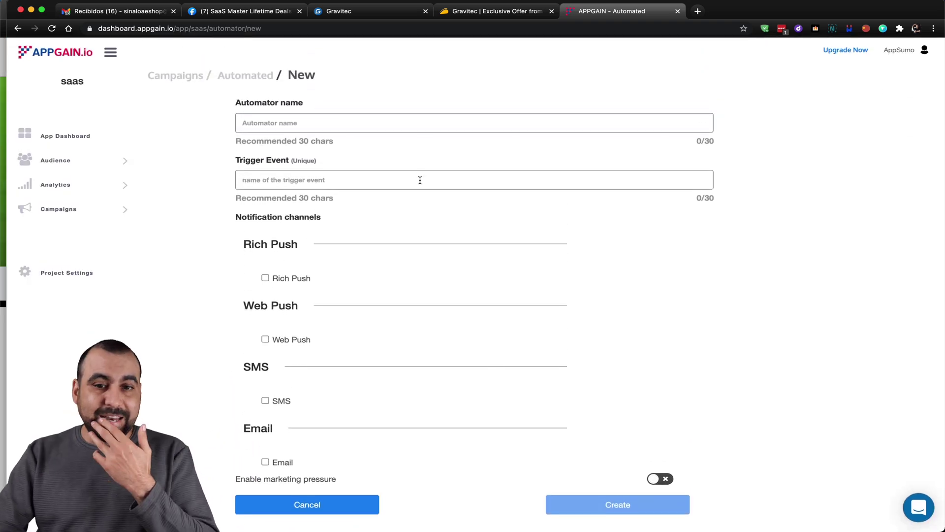
pyautogui.click(370, 11)
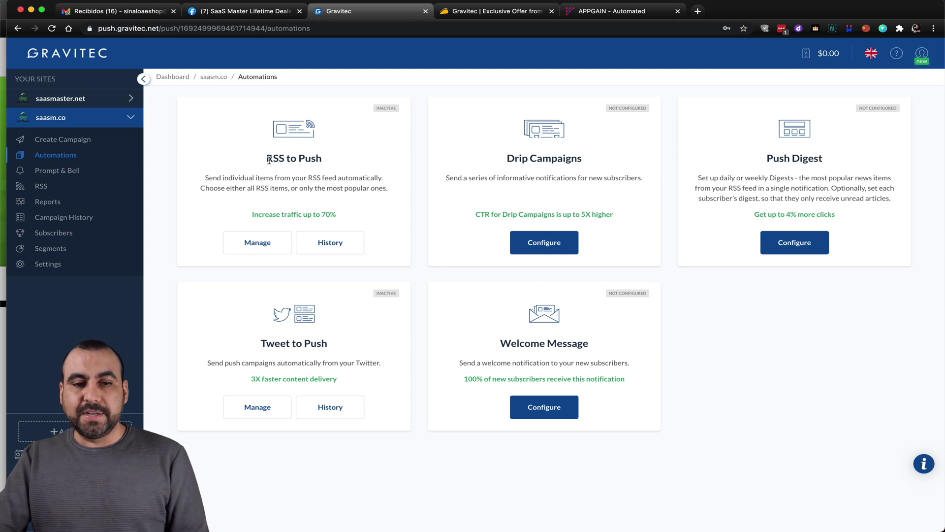
pyautogui.moveTo(268, 161); pyautogui.dragTo(326, 164)
pyautogui.click(333, 169)
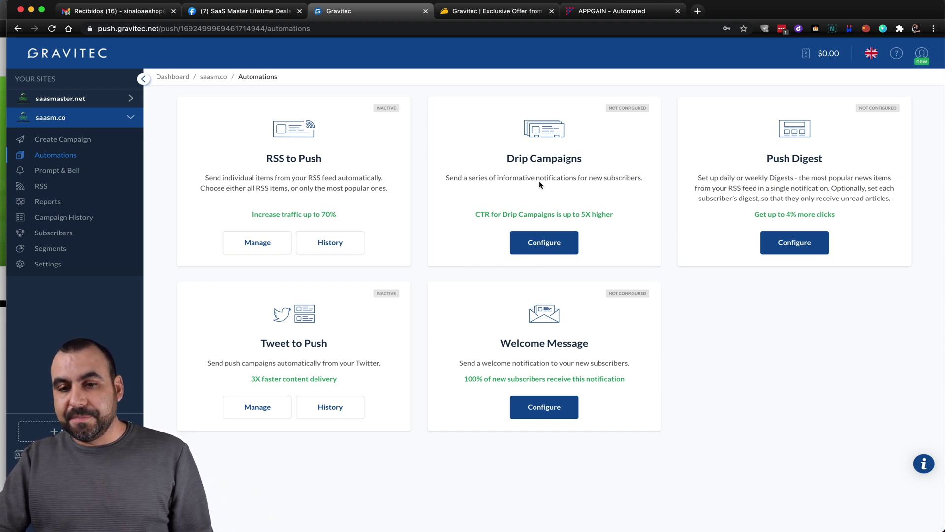
pyautogui.click(563, 243)
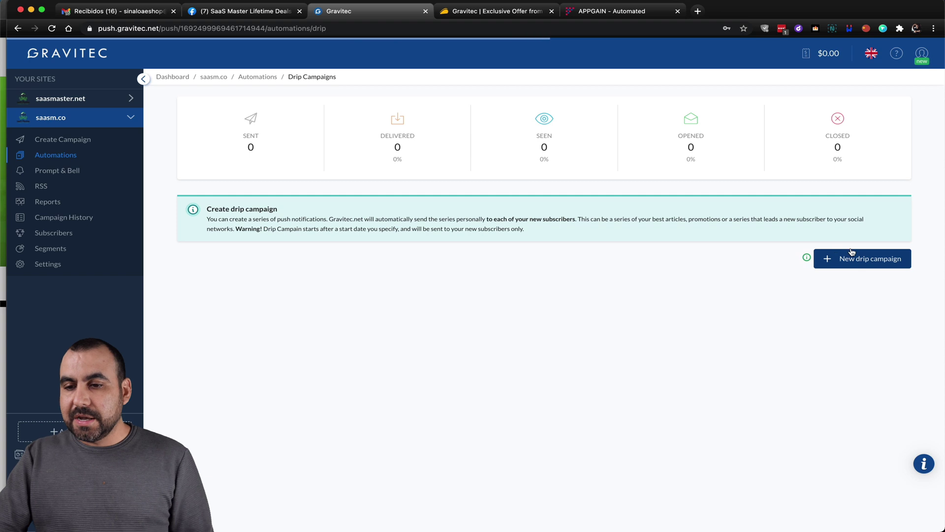
pyautogui.click(853, 256)
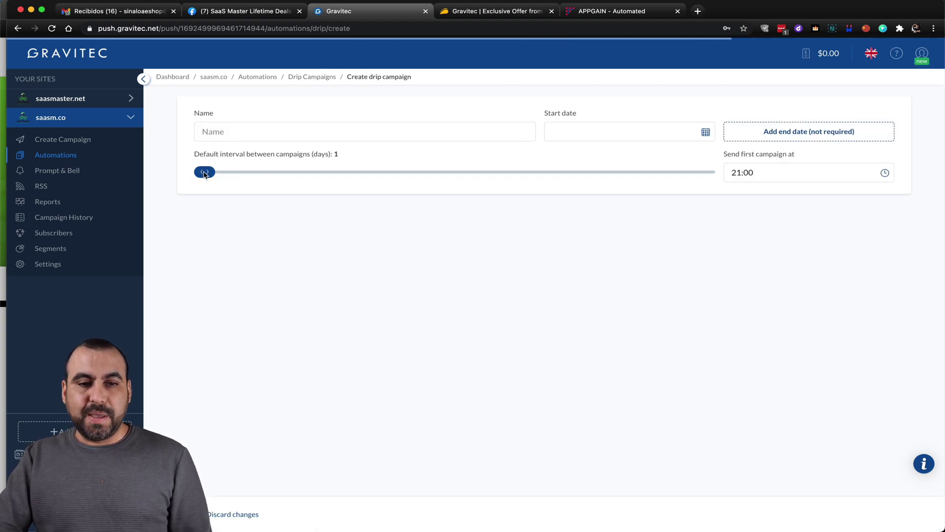
pyautogui.click(227, 139)
pyautogui.click(606, 133)
pyautogui.click(797, 136)
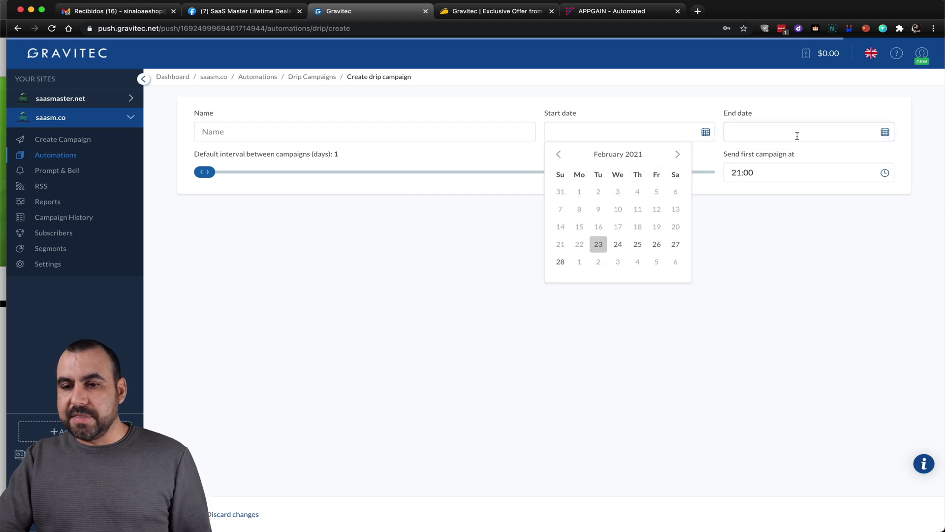
pyautogui.click(731, 207)
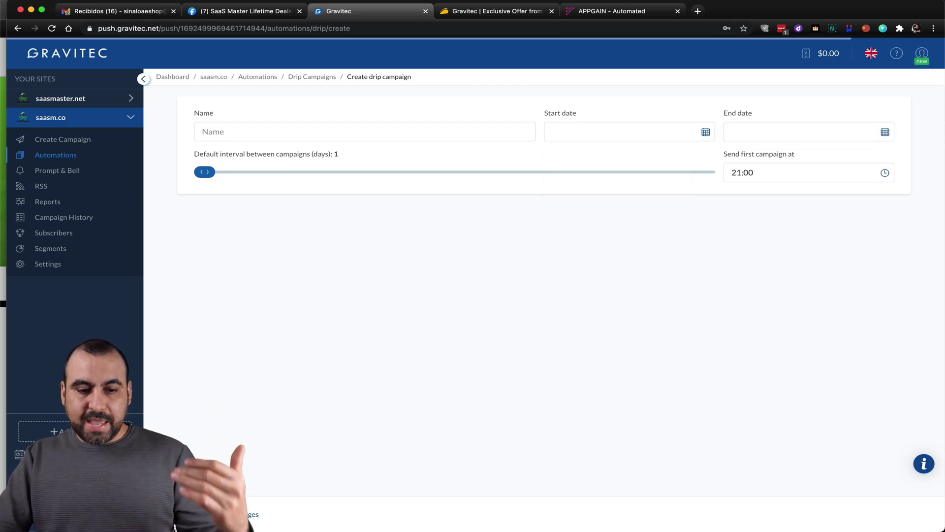
pyautogui.click(67, 156)
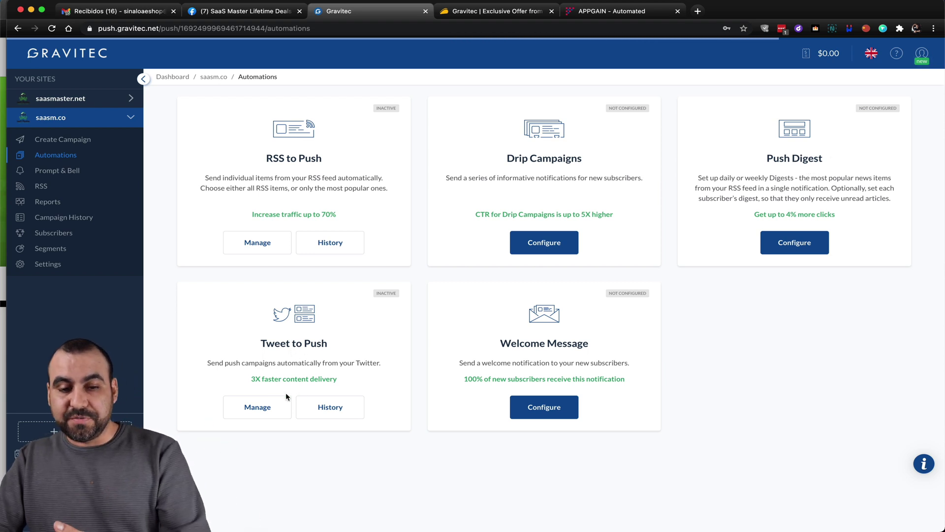
pyautogui.click(279, 407)
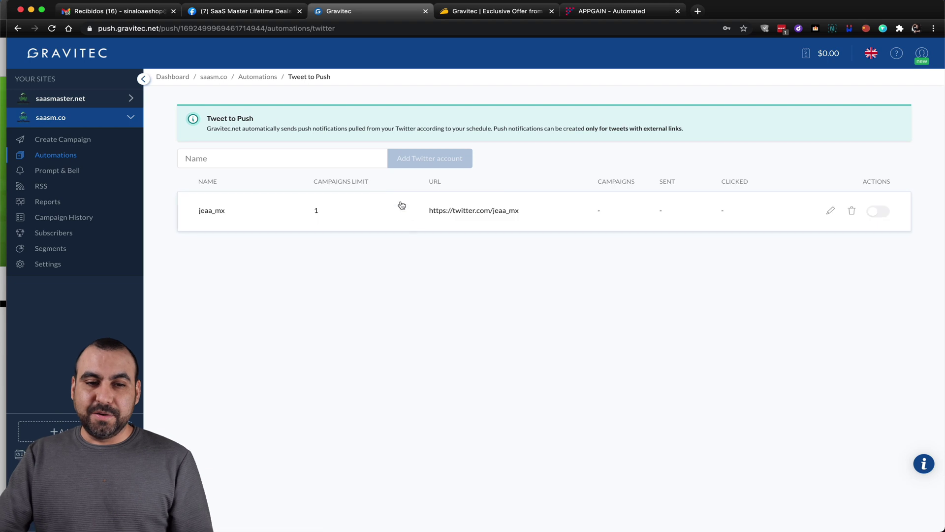
pyautogui.moveTo(194, 219); pyautogui.dragTo(223, 218)
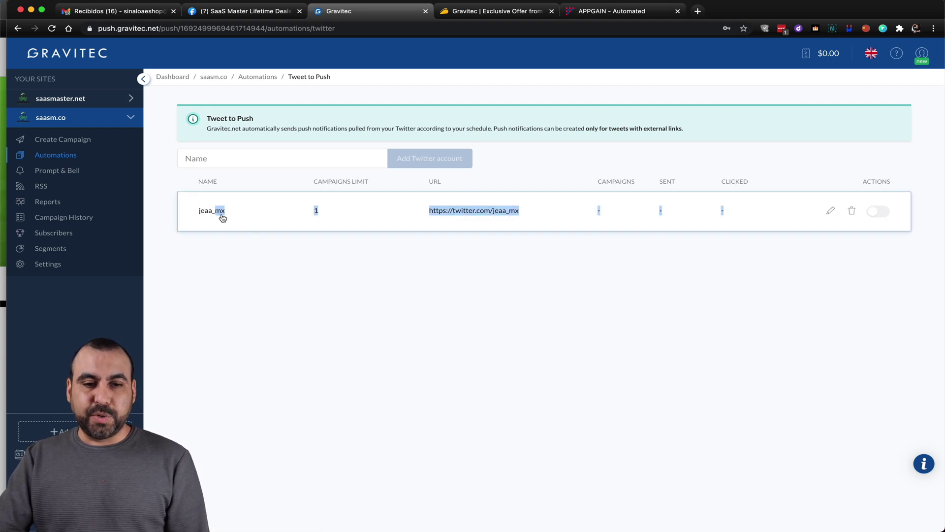
pyautogui.click(208, 214)
pyautogui.write('busine')
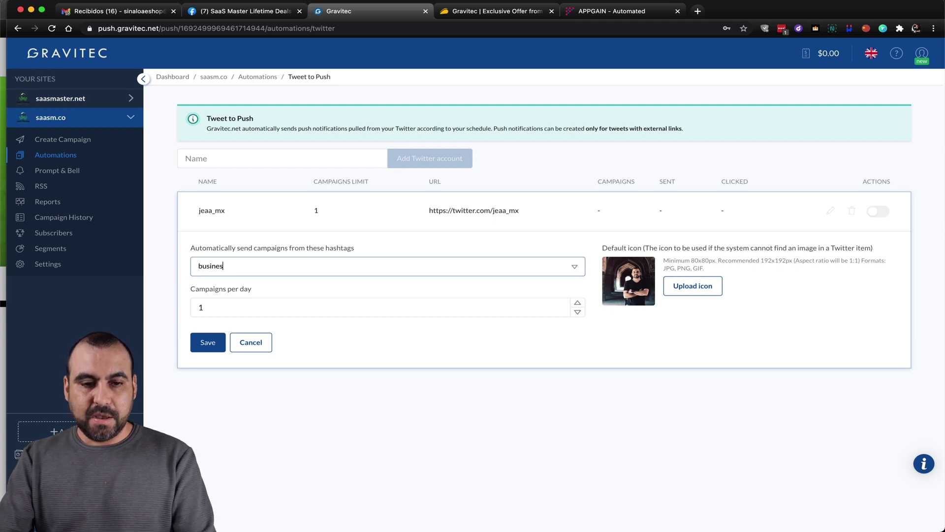
pyautogui.write('s')
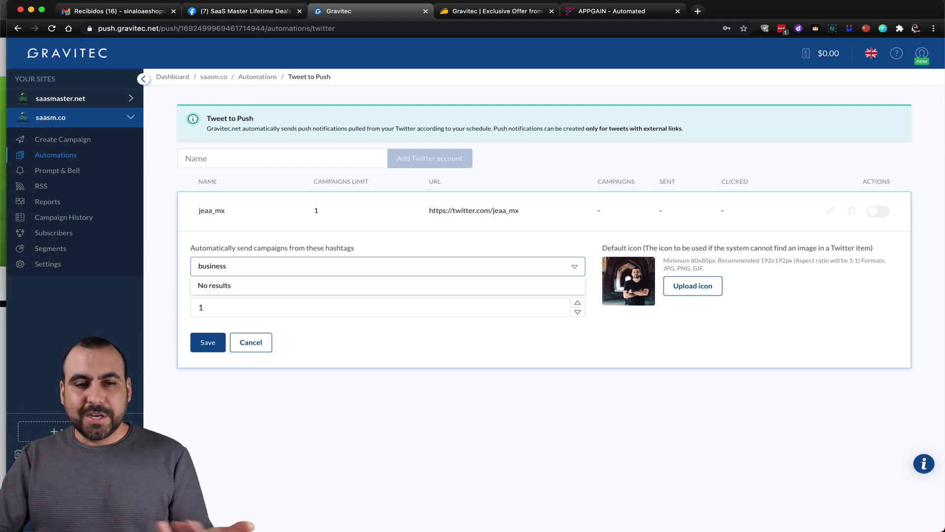
pyautogui.click(55, 156)
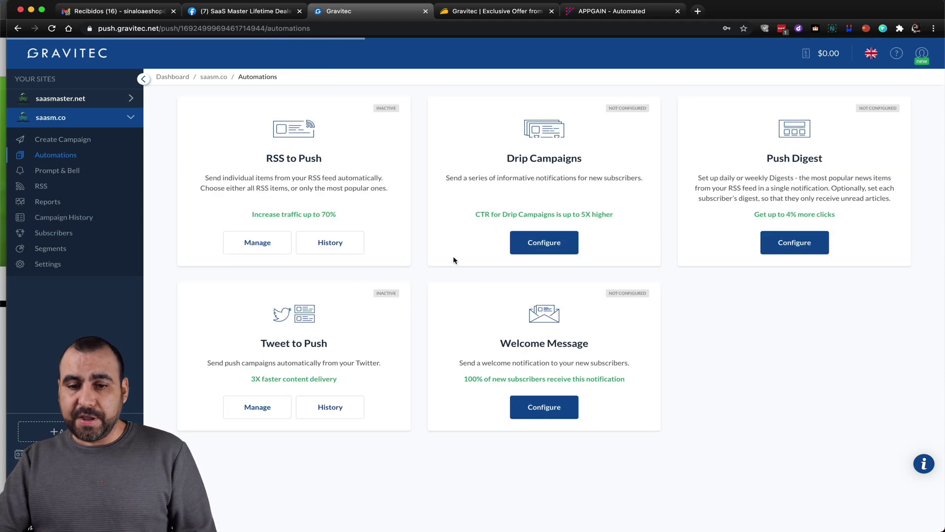
# - Review the Welcome Message automation with an 8-day TTL and a 1-minute delay
pyautogui.click(565, 405)
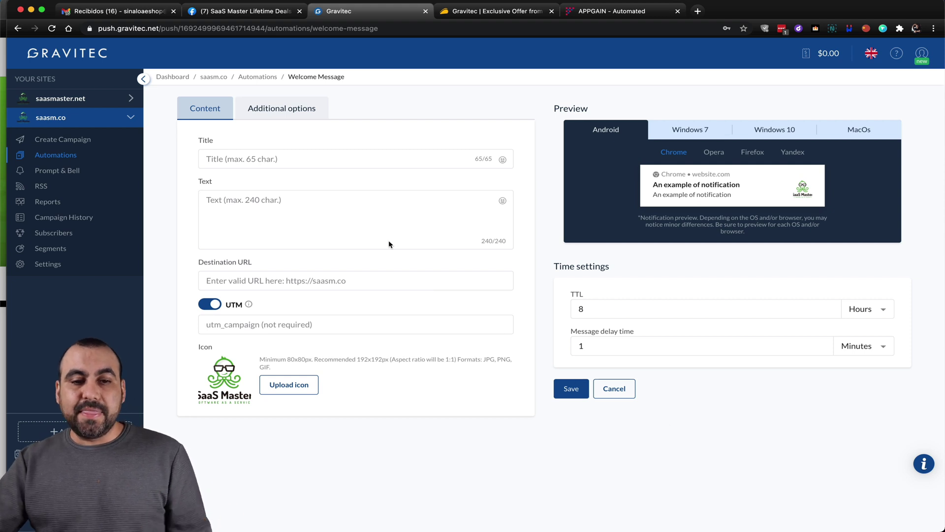
pyautogui.click(342, 157)
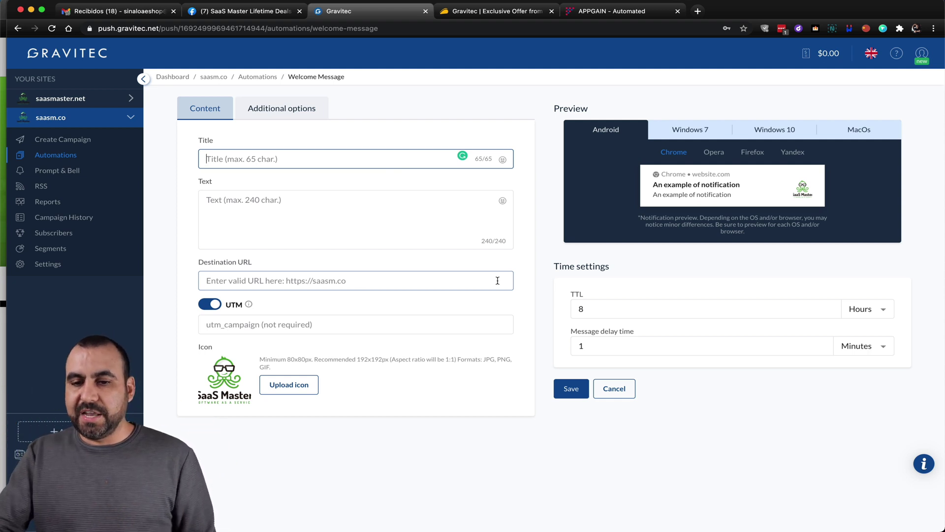
pyautogui.click(768, 309)
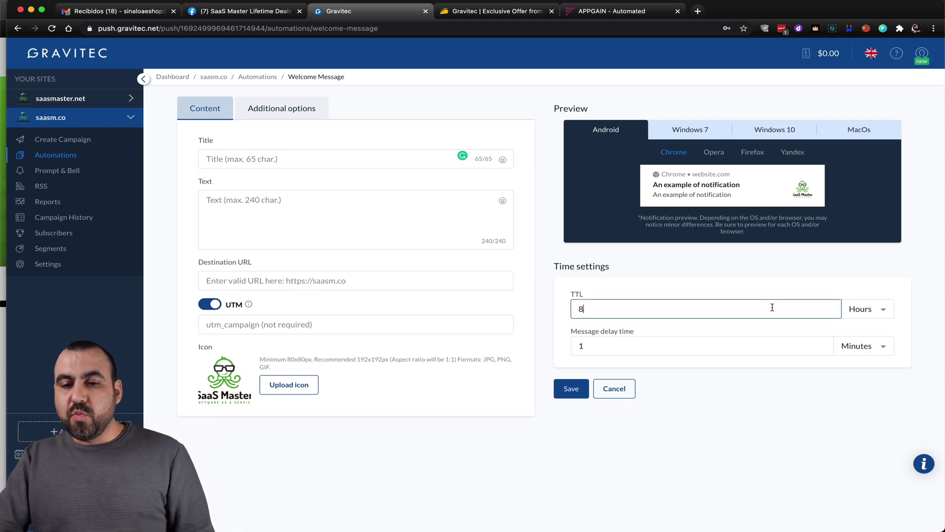
pyautogui.click(862, 309)
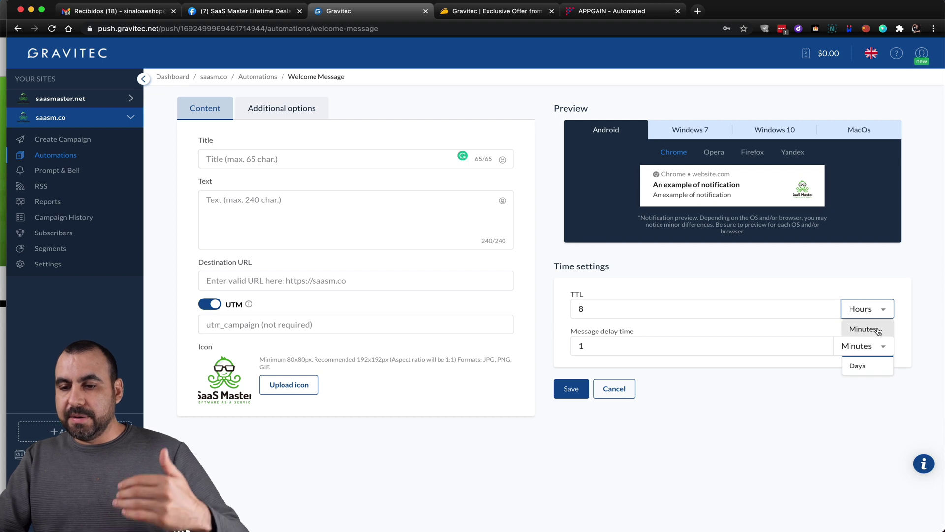
pyautogui.click(859, 366)
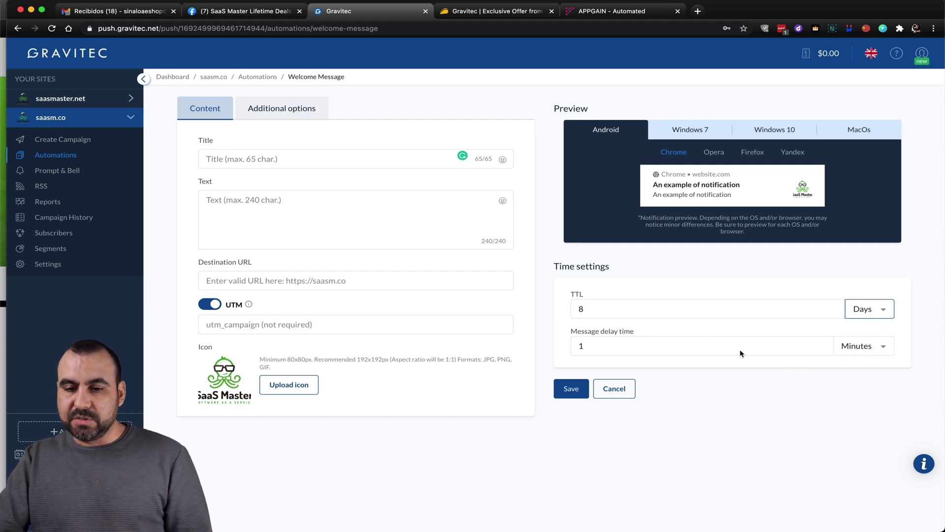
pyautogui.click(661, 311)
pyautogui.doubleClick(655, 309)
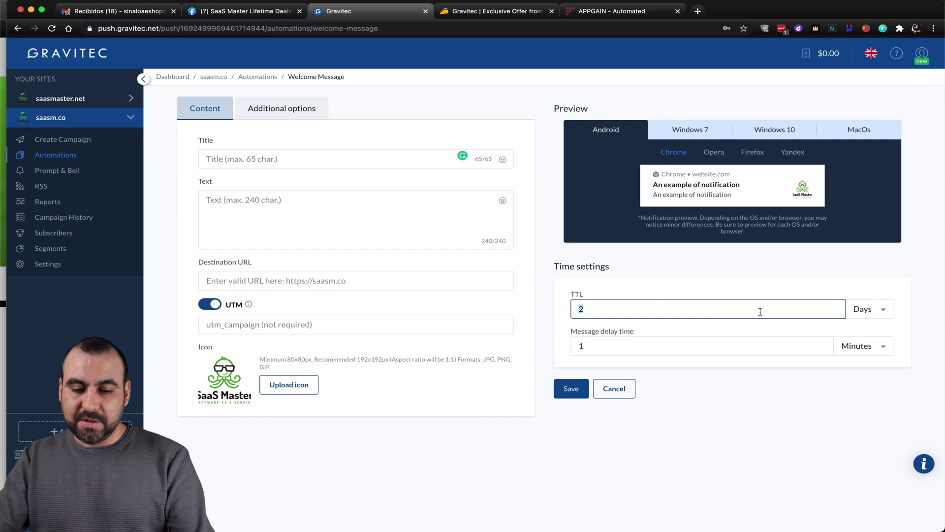
pyautogui.write('8')
pyautogui.click(874, 346)
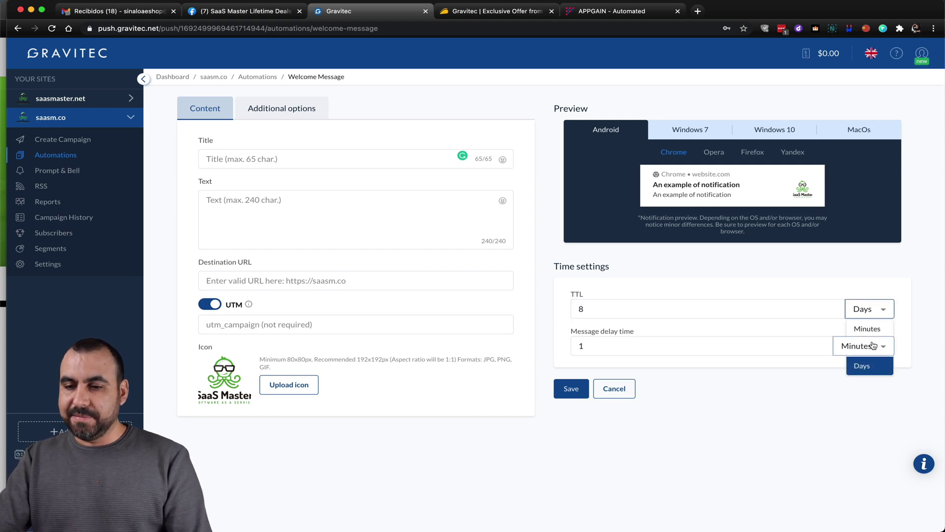
pyautogui.doubleClick(697, 344)
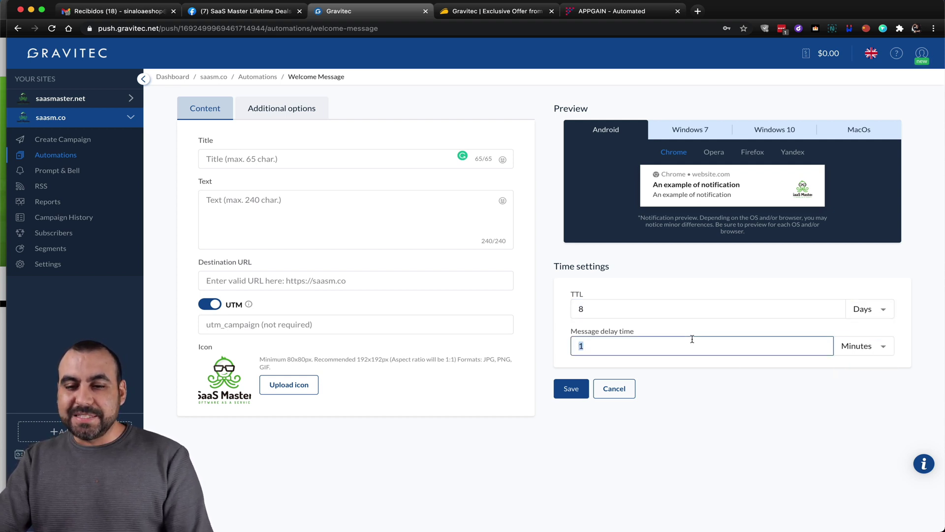
pyautogui.click(857, 348)
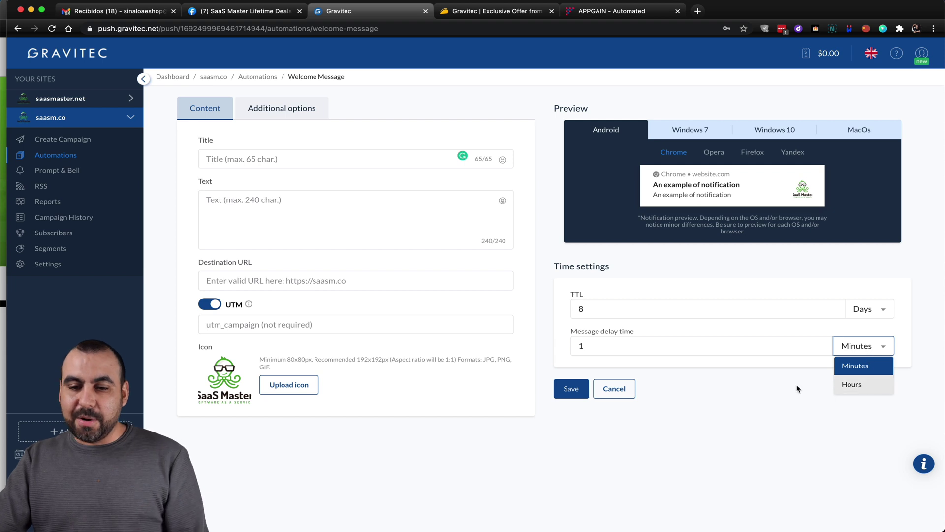
pyautogui.click(478, 374)
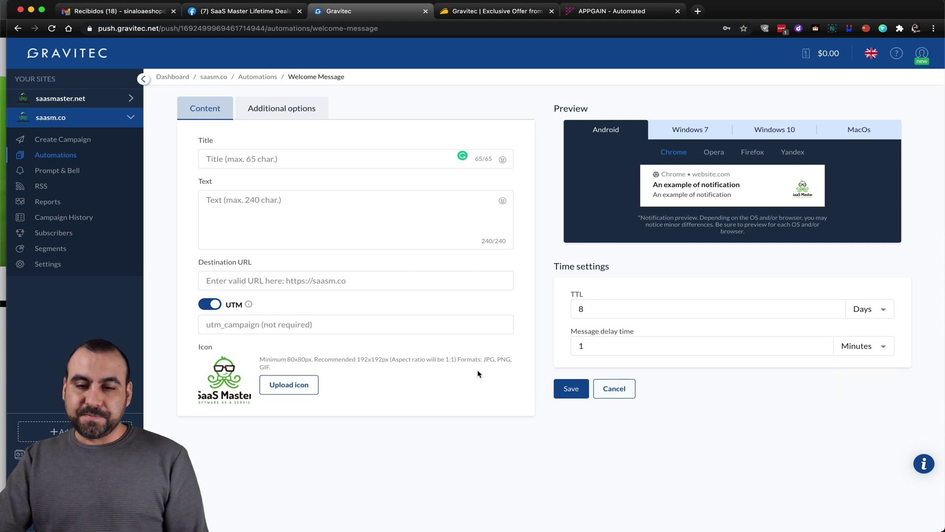
# - Preview the welcome notification on Android, Windows 7, Windows 10 and macOS, then go to Prompt & Bell
pyautogui.click(698, 129)
pyautogui.click(766, 137)
pyautogui.click(847, 136)
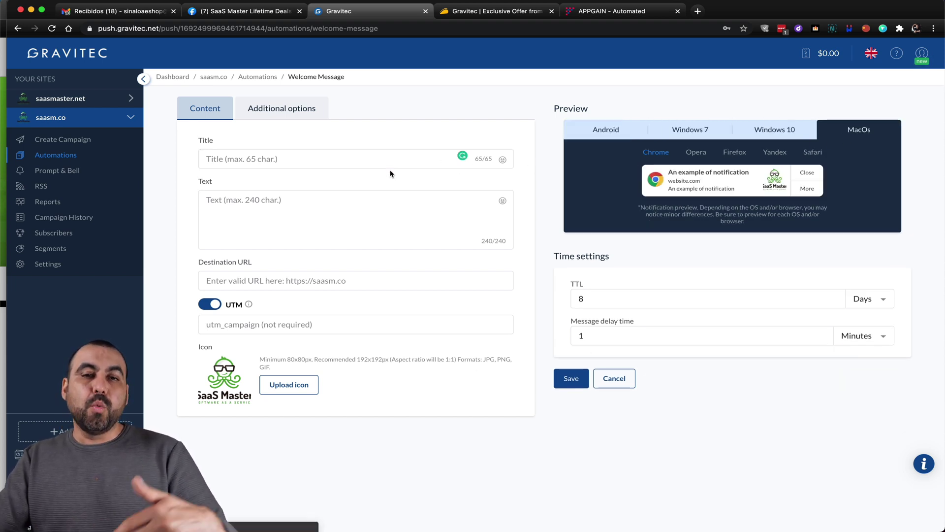
pyautogui.click(607, 138)
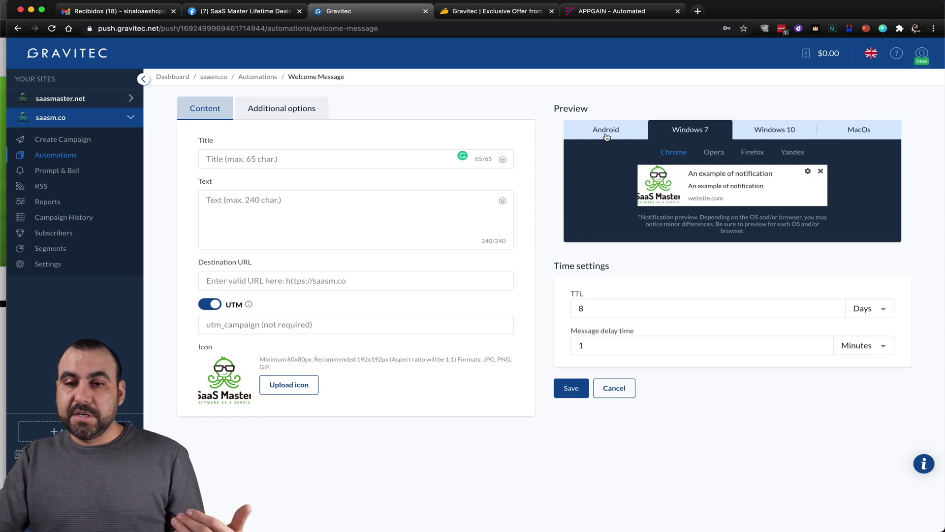
pyautogui.click(716, 136)
pyautogui.click(801, 138)
pyautogui.click(831, 137)
pyautogui.click(614, 131)
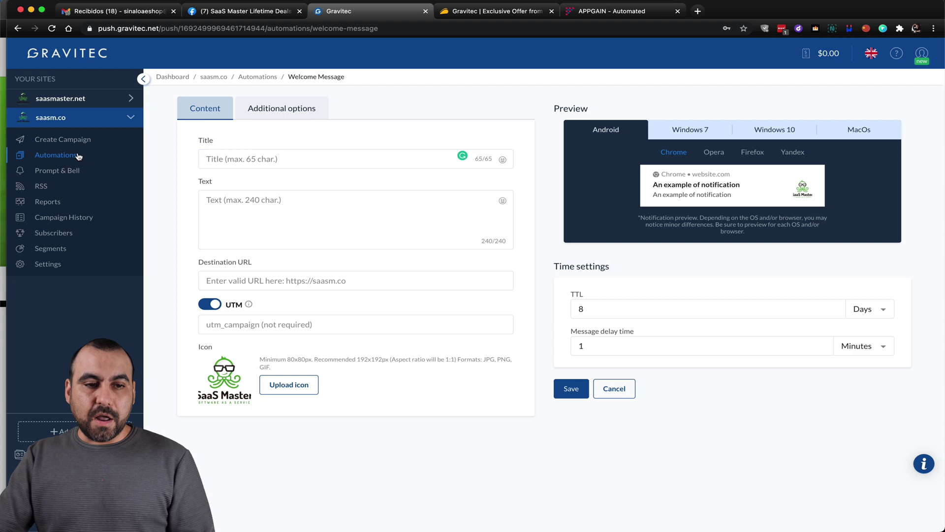
pyautogui.click(72, 175)
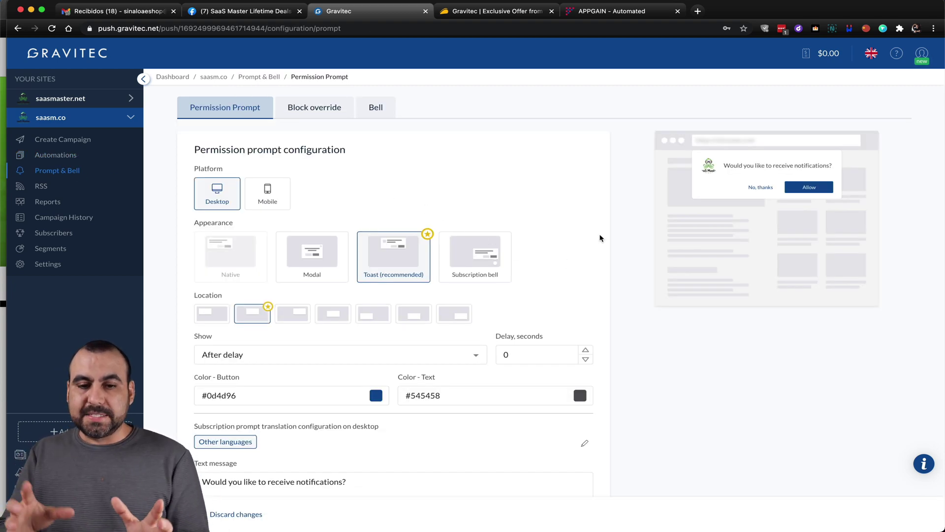
pyautogui.scroll(-1, 600, 238)
pyautogui.scroll(-1, 600, 238)
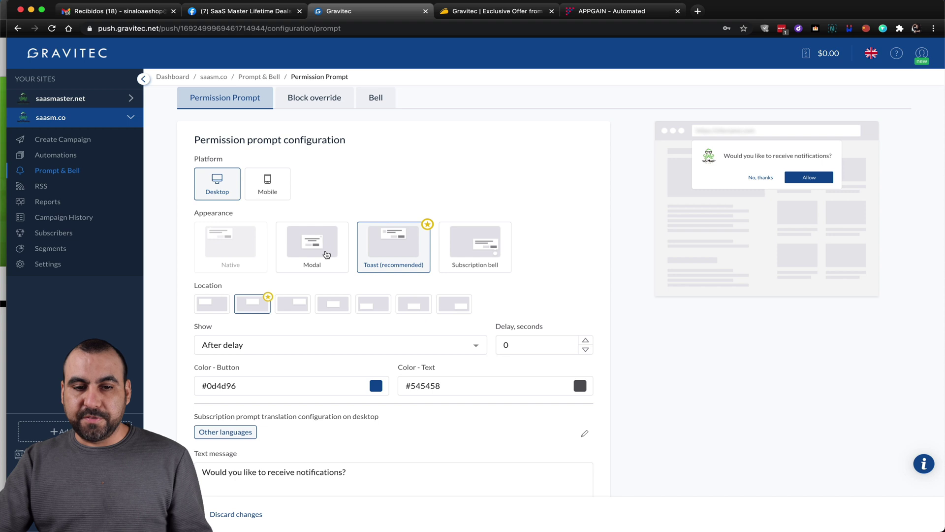
pyautogui.click(326, 254)
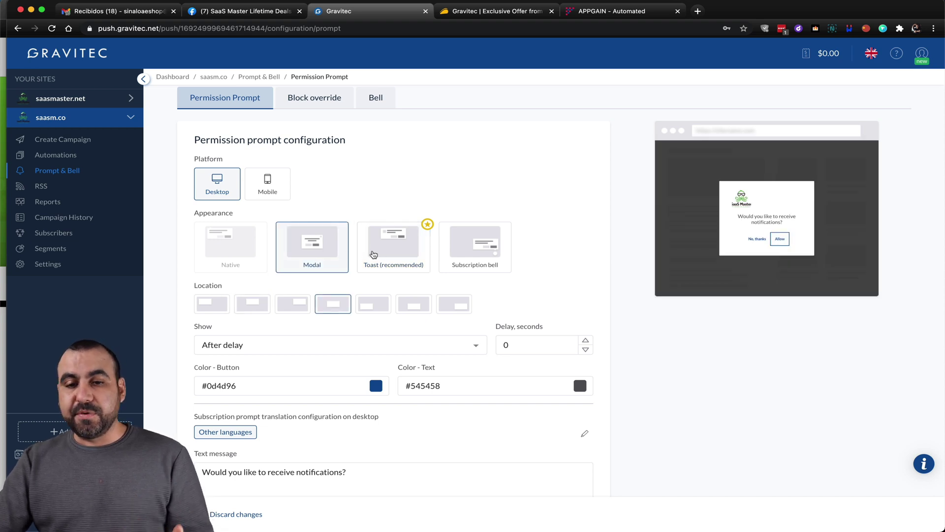
pyautogui.click(377, 252)
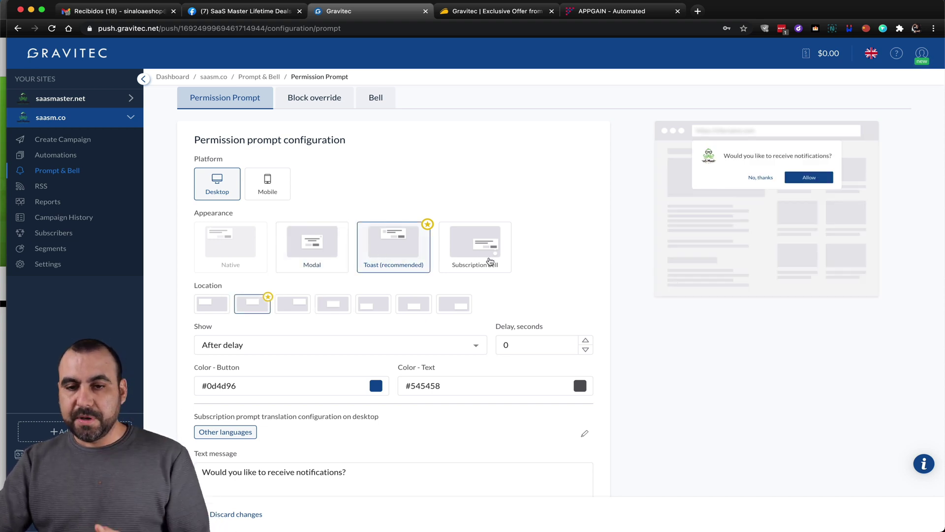
pyautogui.click(489, 261)
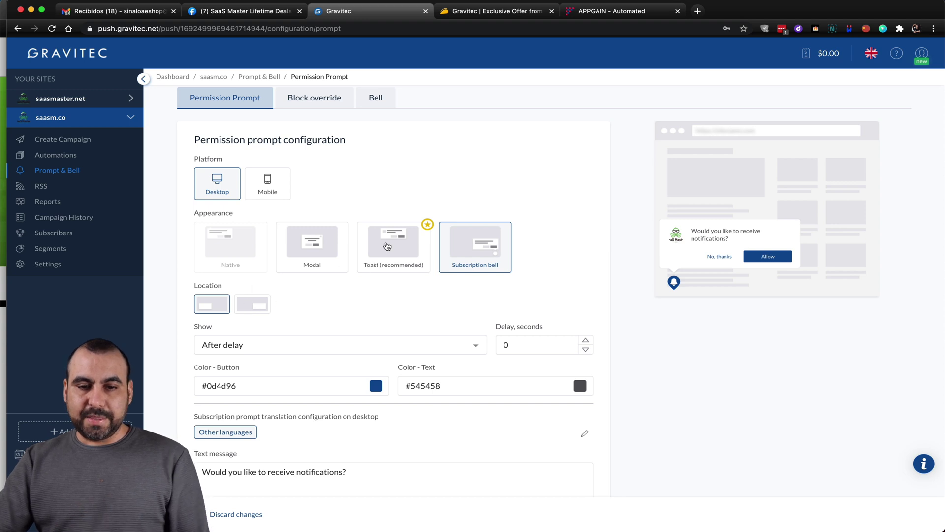
pyautogui.click(387, 246)
pyautogui.scroll(-1, 388, 306)
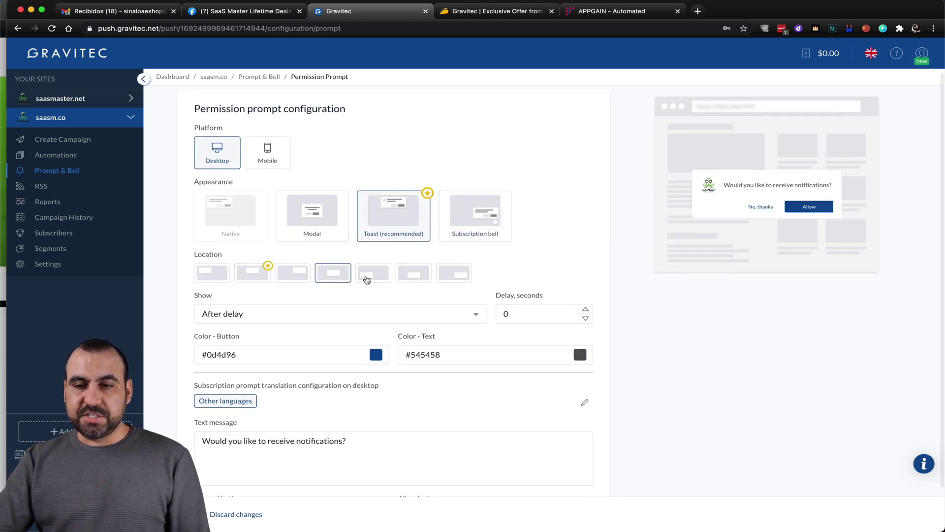
pyautogui.click(370, 278)
pyautogui.click(414, 277)
pyautogui.click(464, 276)
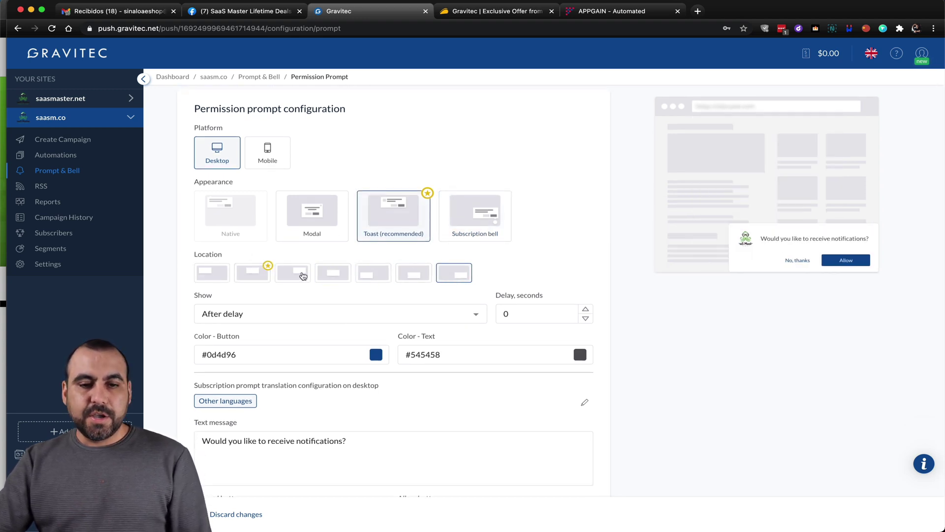
pyautogui.click(260, 279)
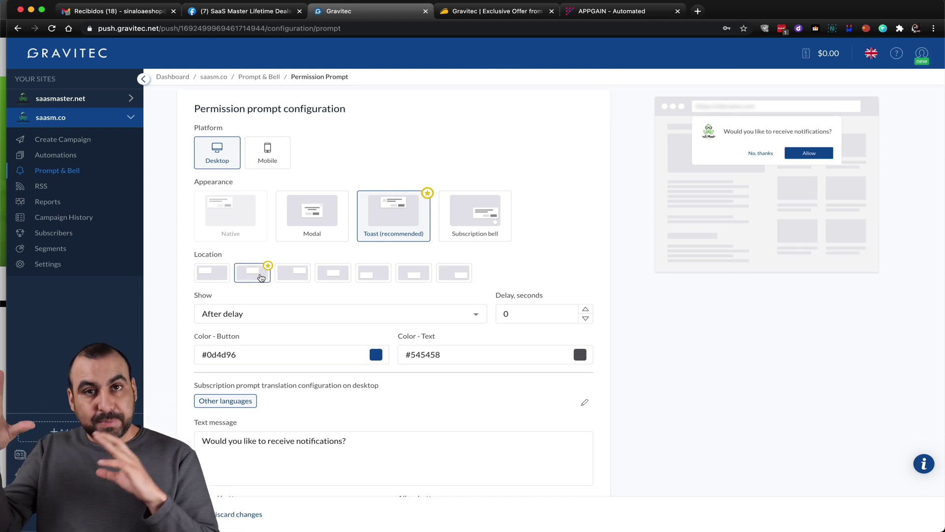
pyautogui.scroll(-1, 365, 281)
pyautogui.write('20')
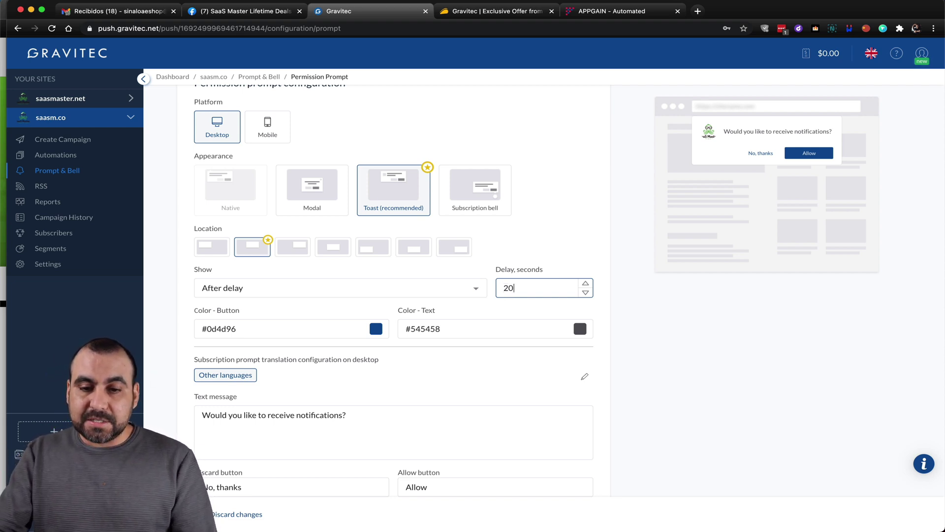
# - Set the permission prompt delay to 20 seconds and make the button green
pyautogui.click(650, 351)
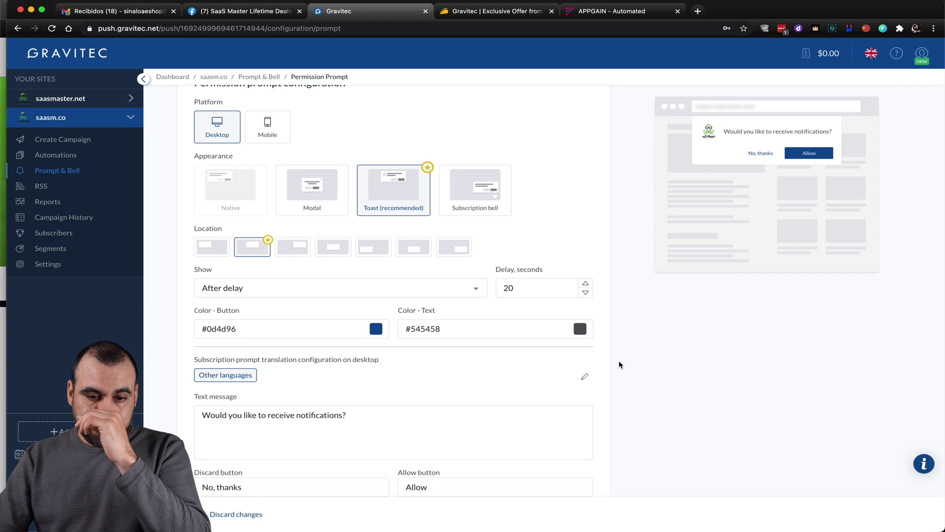
pyautogui.click(376, 332)
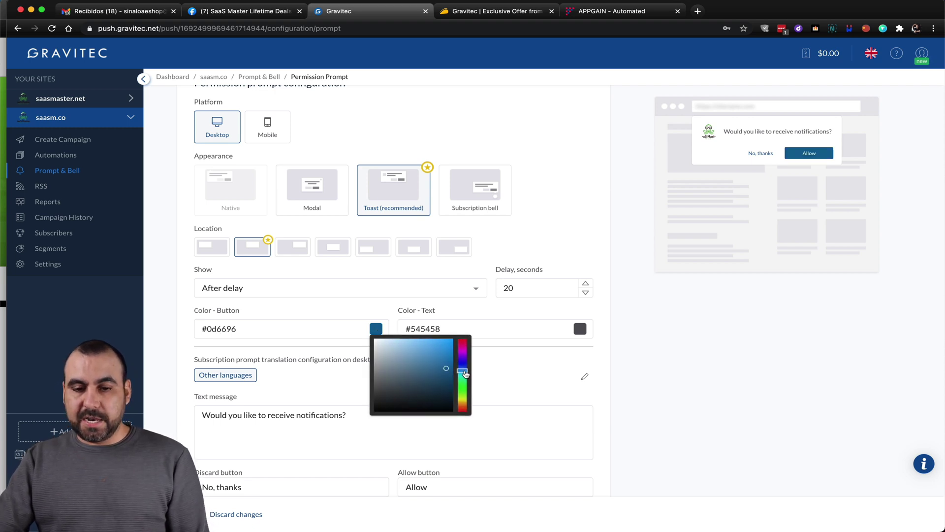
pyautogui.moveTo(462, 364); pyautogui.dragTo(465, 383)
pyautogui.click(448, 354)
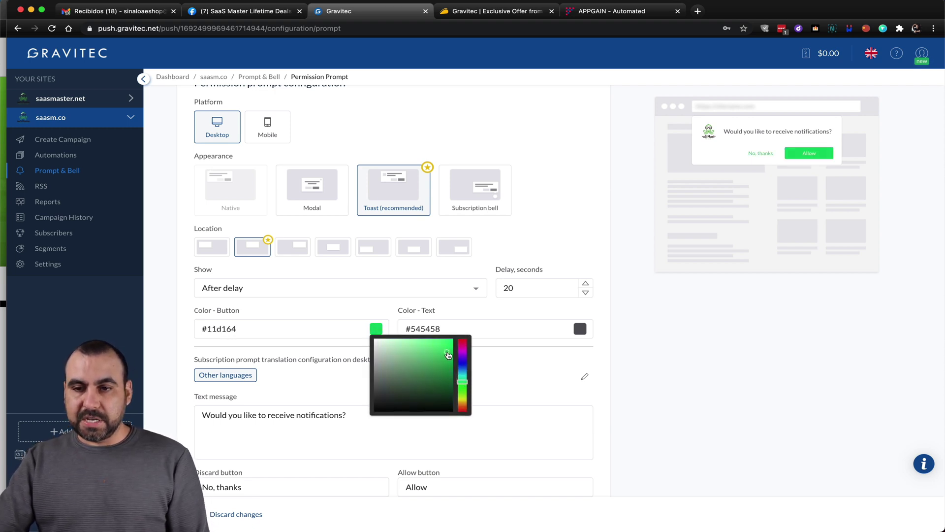
pyautogui.click(669, 380)
pyautogui.scroll(-1, 346, 383)
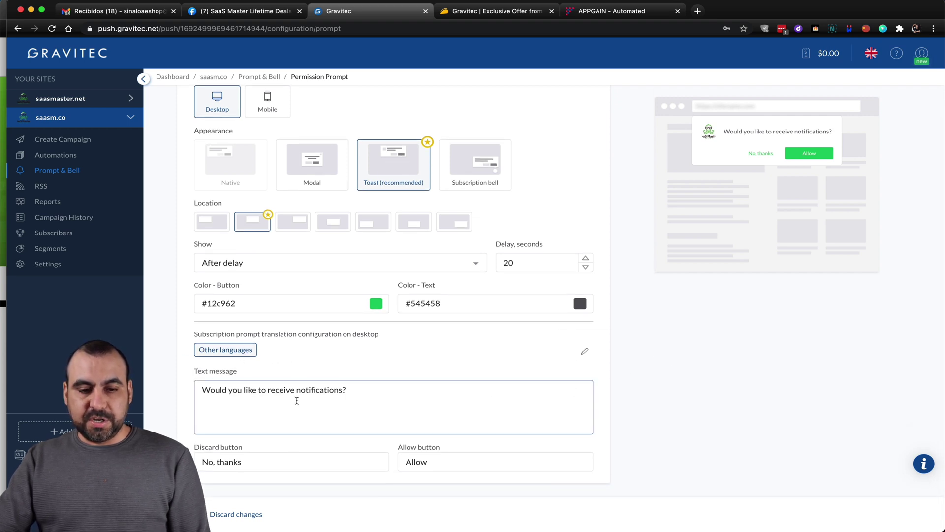
# - Leave the prompt message and decline label unchanged, save the config, and open Block override
pyautogui.moveTo(210, 386)
pyautogui.mouseDown()
pyautogui.moveTo(380, 386)
pyautogui.moveTo(216, 387)
pyautogui.mouseUp()
pyautogui.click(347, 394)
pyautogui.click(267, 393)
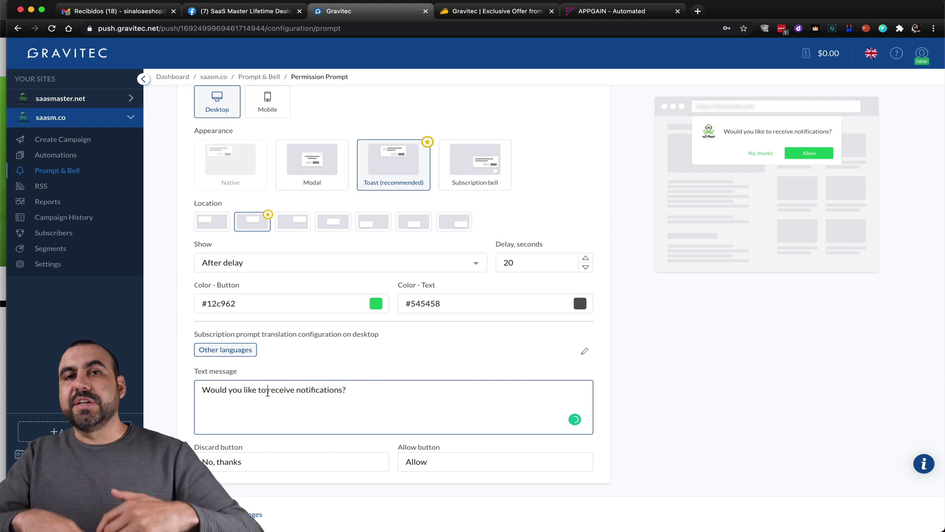
pyautogui.doubleClick(209, 461)
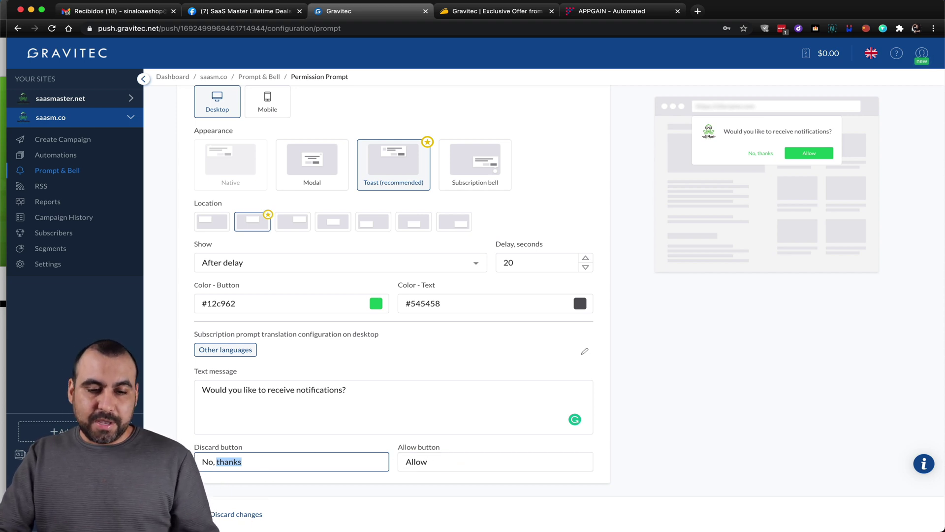
pyautogui.click(185, 514)
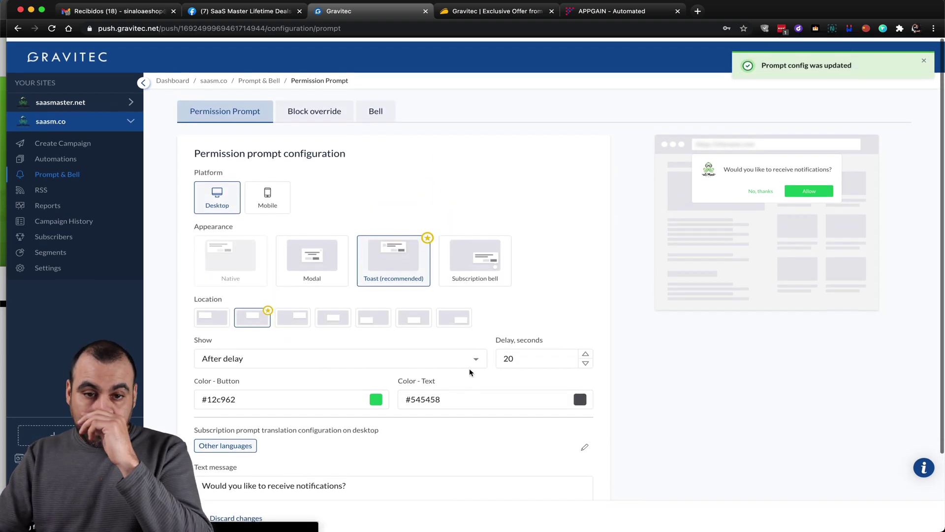
pyautogui.click(328, 111)
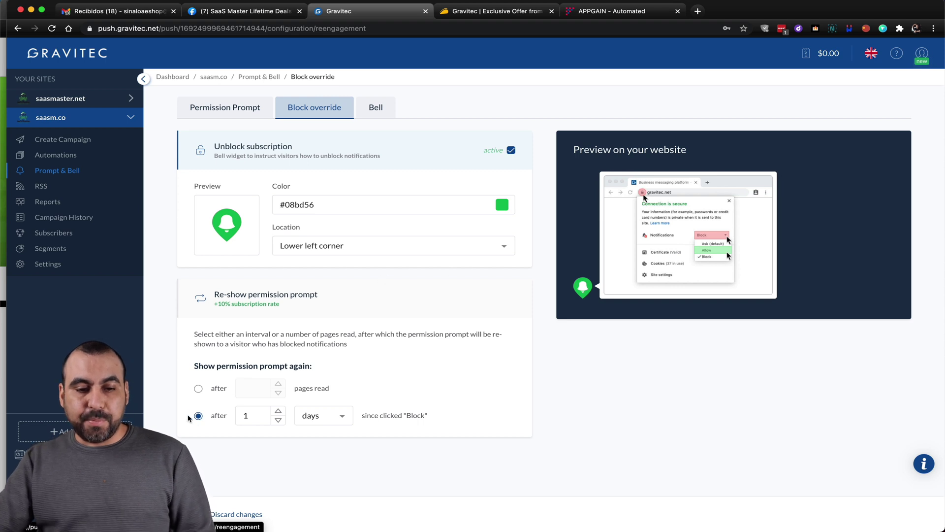
pyautogui.moveTo(198, 362); pyautogui.dragTo(318, 366)
# - Switch re-show to pages read and lower it to 3, then discard these edits for Bell settings
pyautogui.click(315, 367)
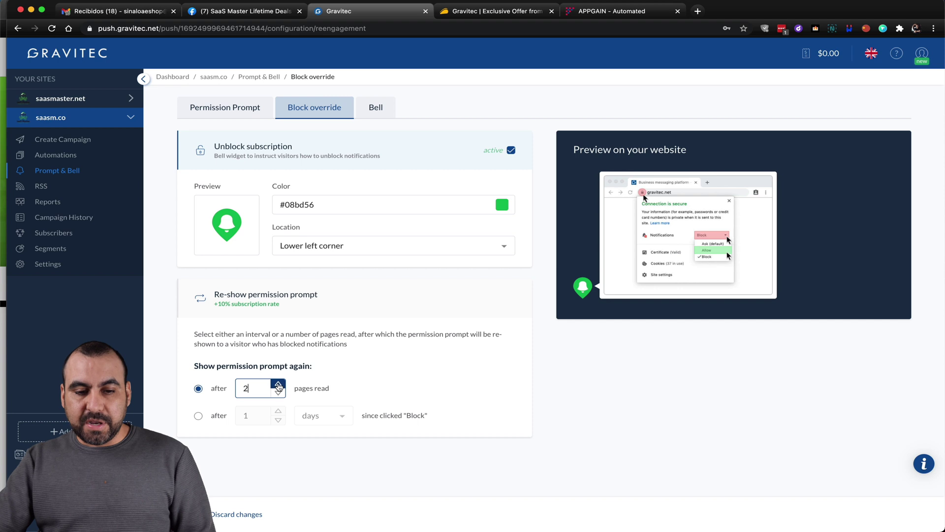
pyautogui.click(279, 393)
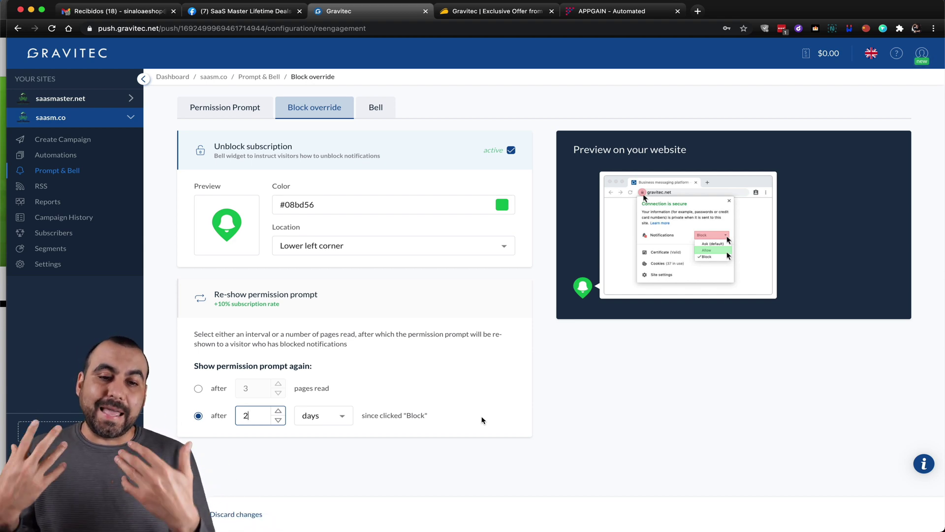
pyautogui.click(374, 115)
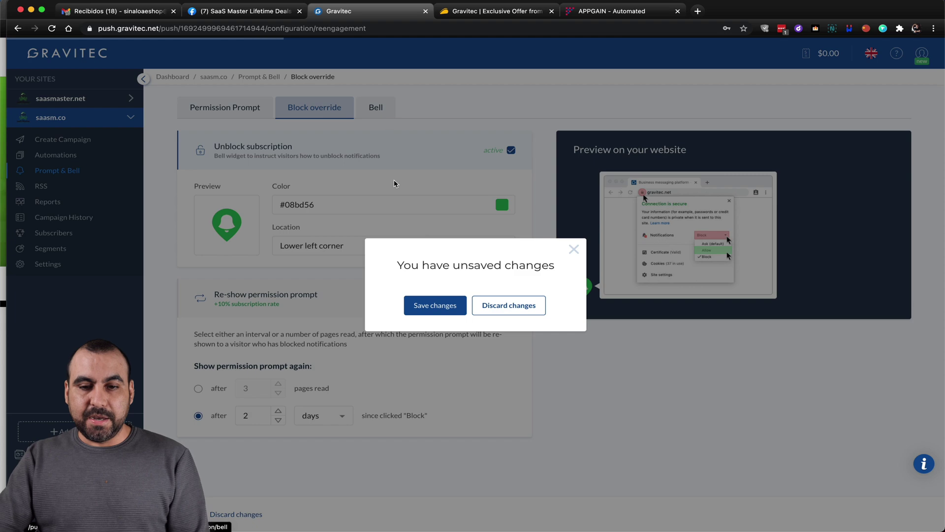
pyautogui.click(488, 306)
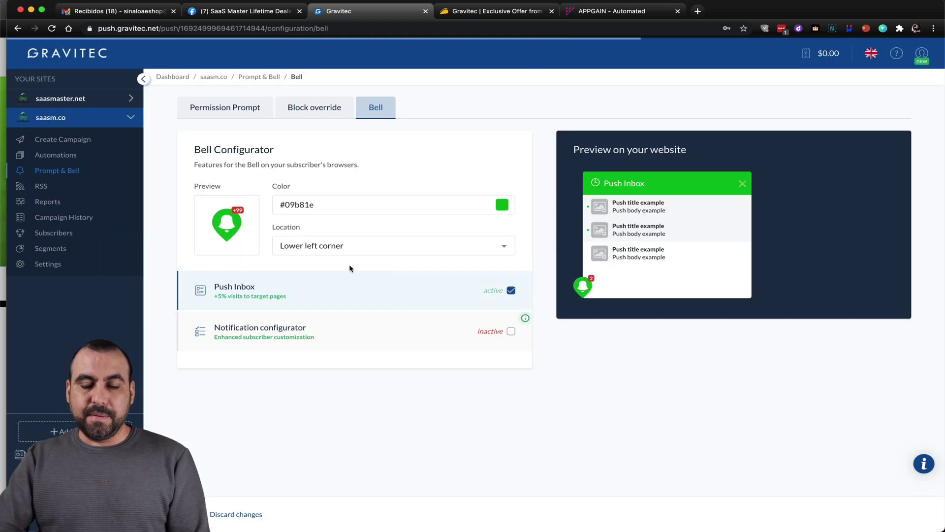
# - Browse the RSS, Reports and Campaign History pages, ending on the subscriber report
pyautogui.moveTo(197, 149); pyautogui.dragTo(308, 153)
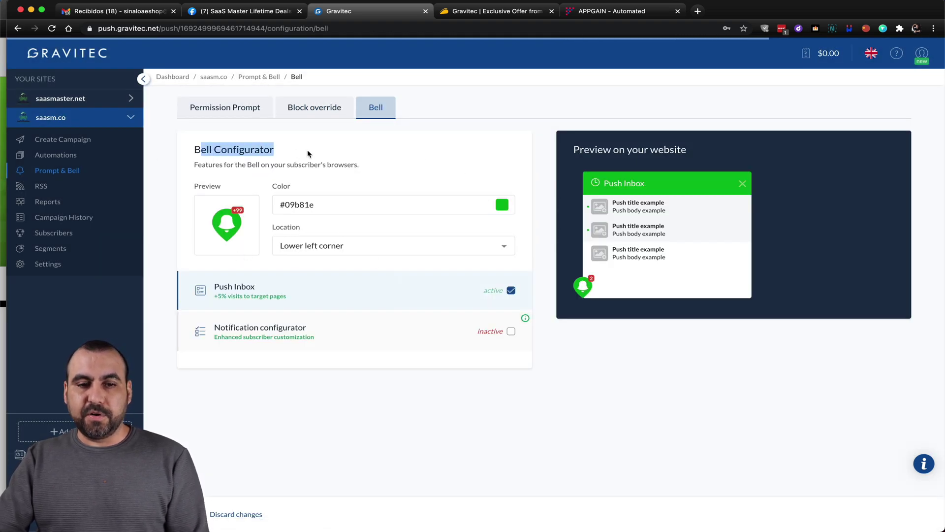
pyautogui.click(422, 184)
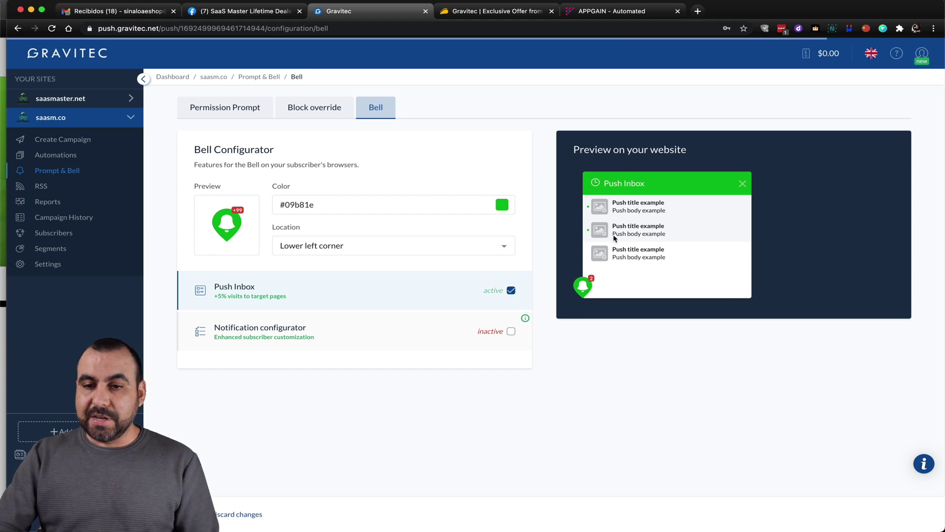
pyautogui.click(43, 189)
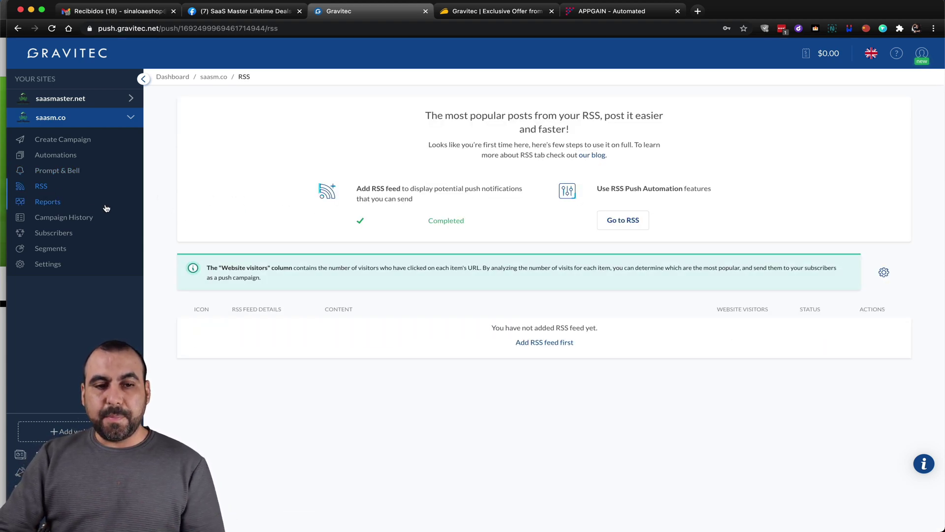
pyautogui.click(52, 203)
pyautogui.scroll(-2, 456, 318)
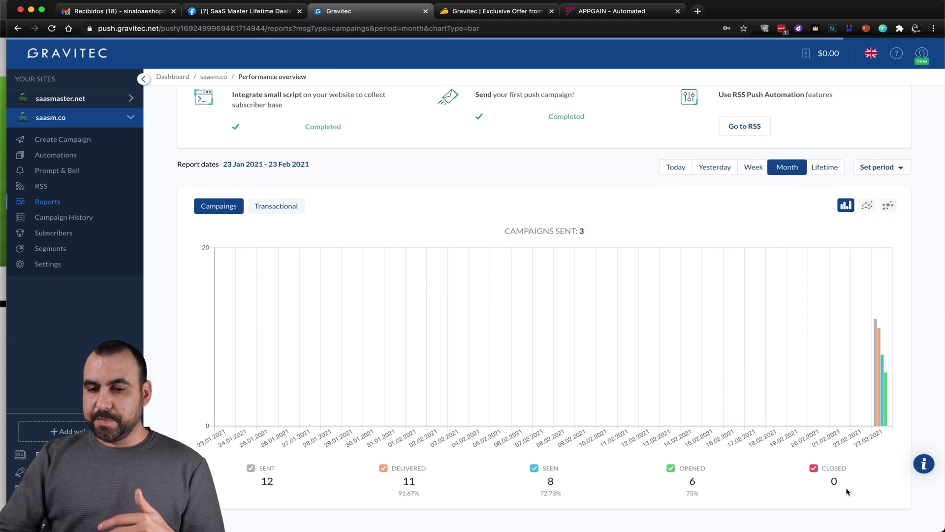
pyautogui.click(105, 220)
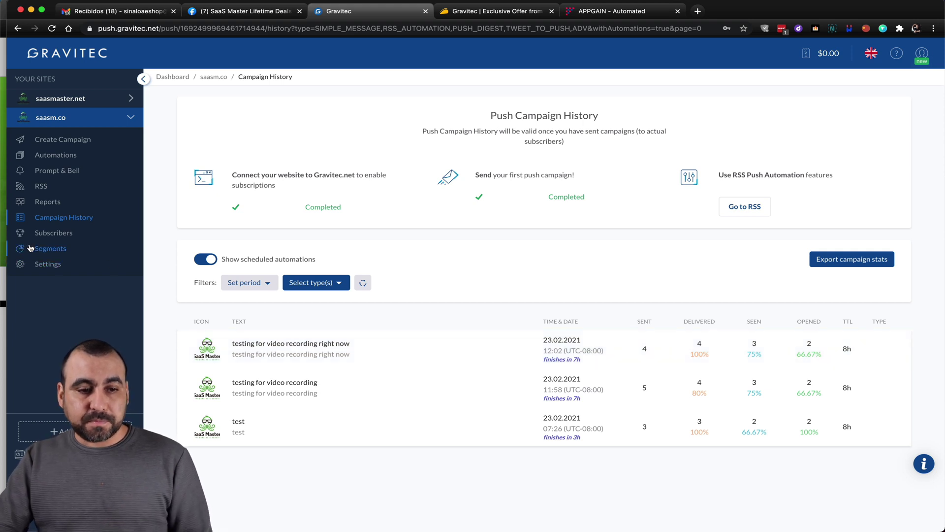
pyautogui.click(50, 235)
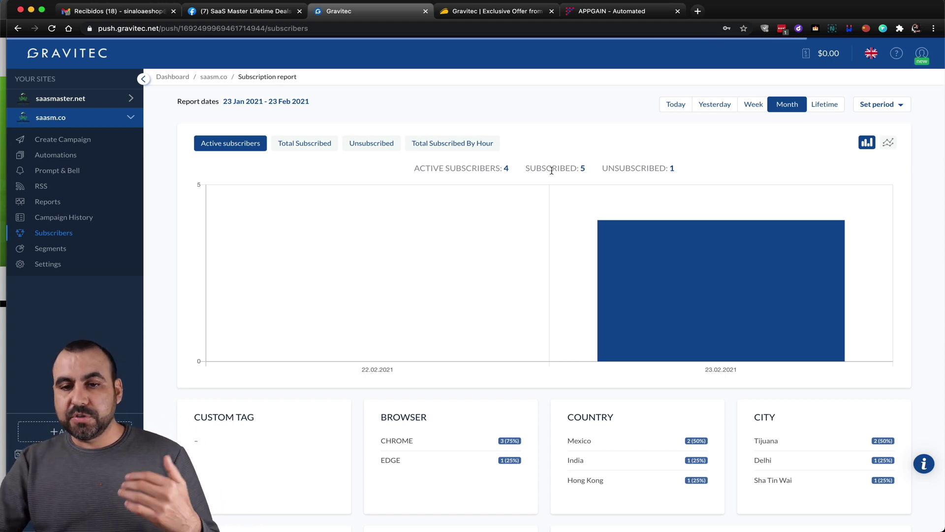
# - Highlight the subscriber counts, view a new segment form, then open saasm.co General settings
pyautogui.tripleClick(667, 169)
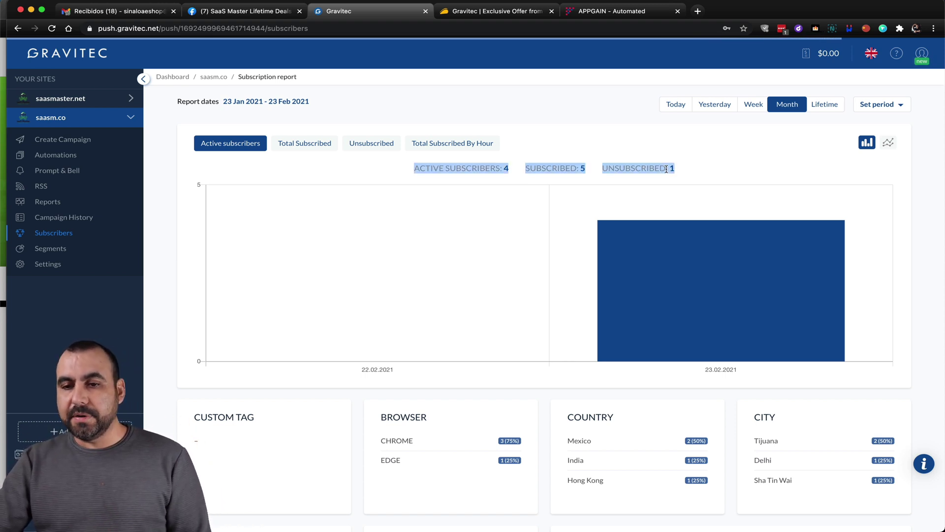
pyautogui.click(666, 169)
pyautogui.moveTo(683, 170); pyautogui.dragTo(624, 170)
pyautogui.click(624, 170)
pyautogui.scroll(-3, 625, 173)
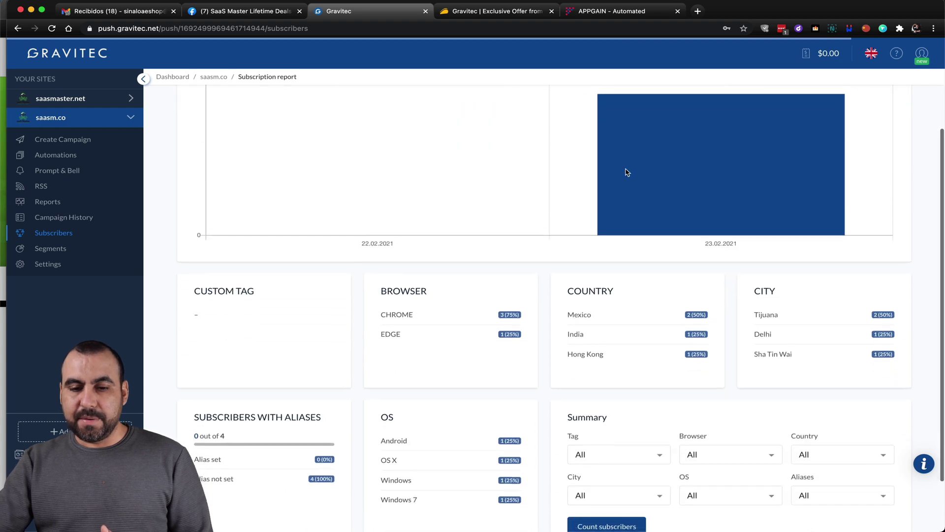
pyautogui.scroll(-2, 626, 173)
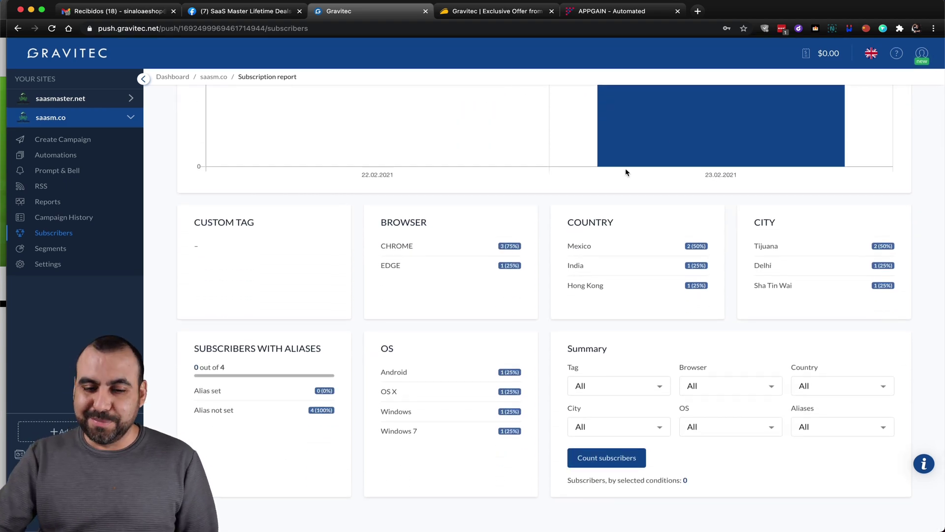
pyautogui.scroll(4, 626, 172)
pyautogui.scroll(1, 626, 172)
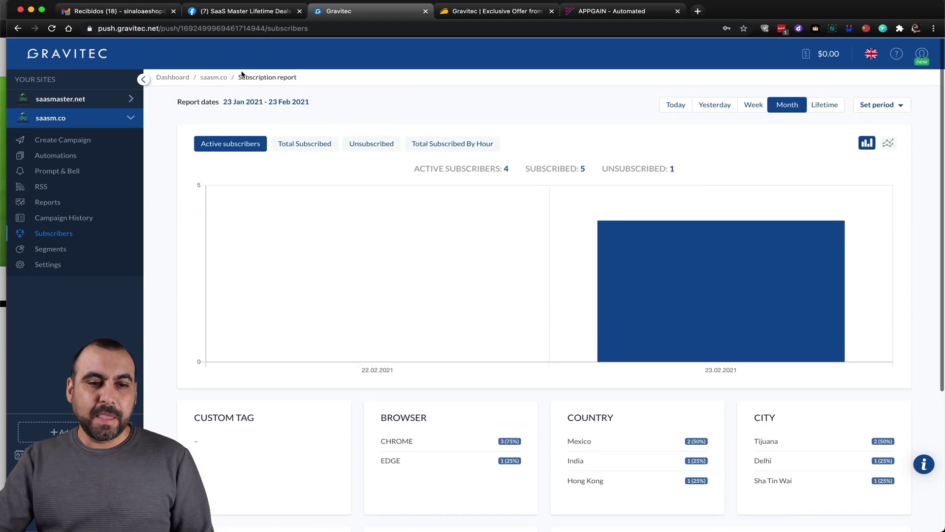
pyautogui.click(50, 249)
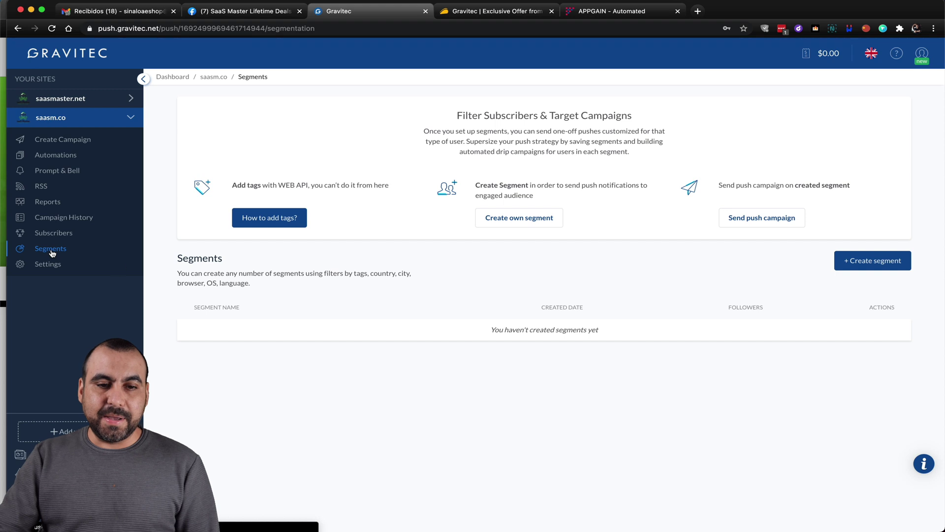
pyautogui.click(909, 256)
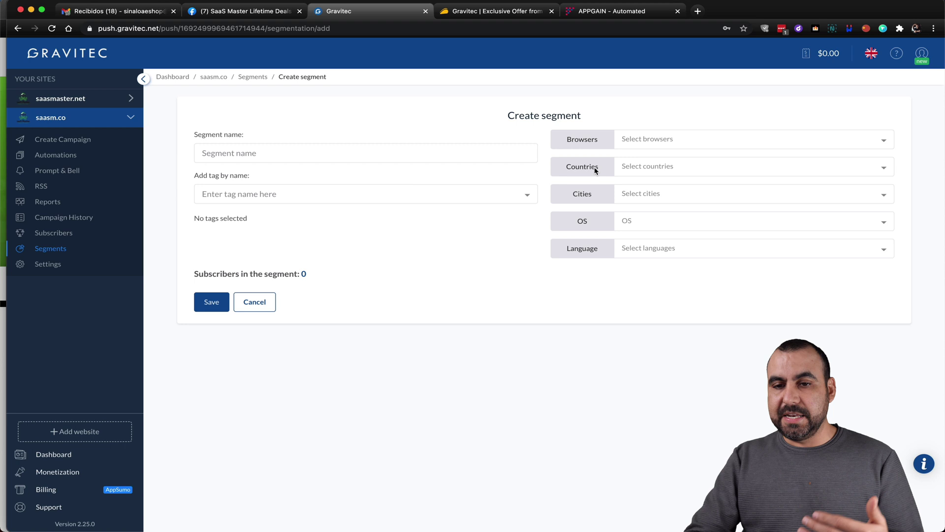
pyautogui.click(53, 264)
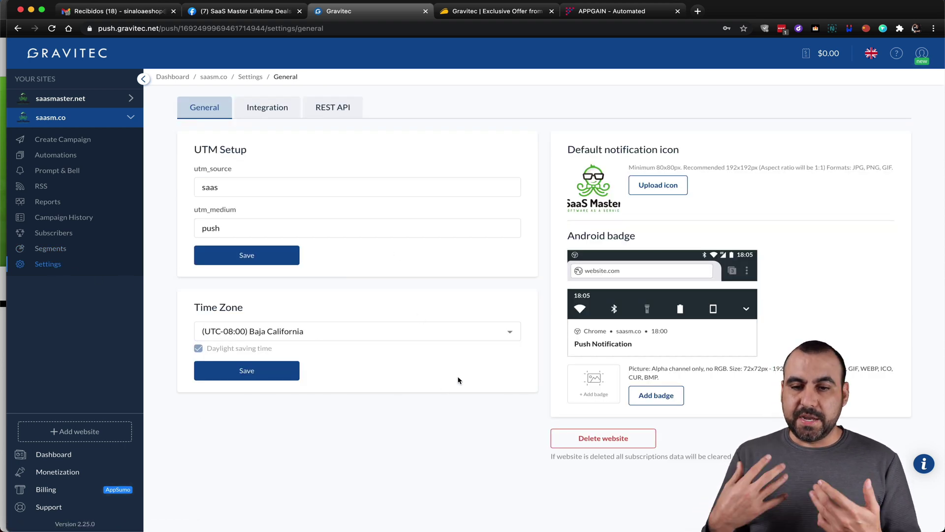
# - Check the utm_source and utm_medium fields and WordPress integration steps, then start adding a website
pyautogui.click(231, 192)
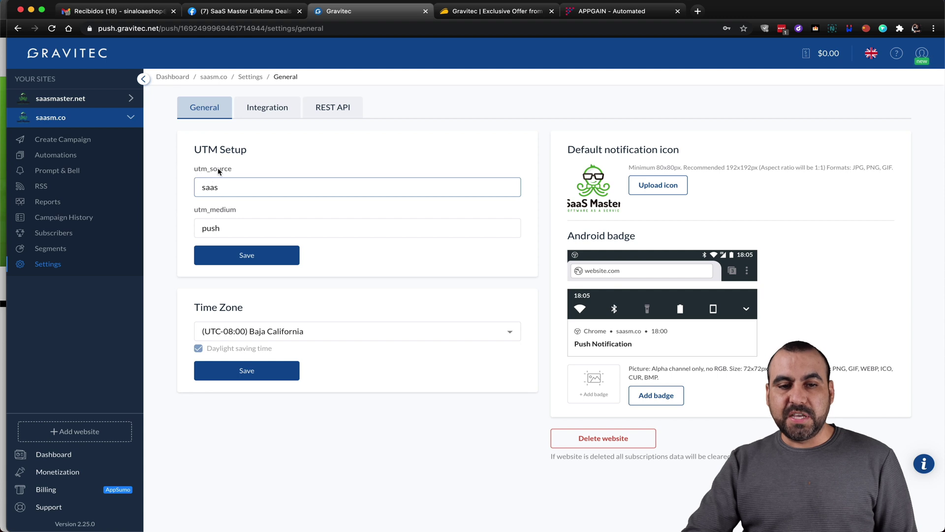
pyautogui.click(241, 226)
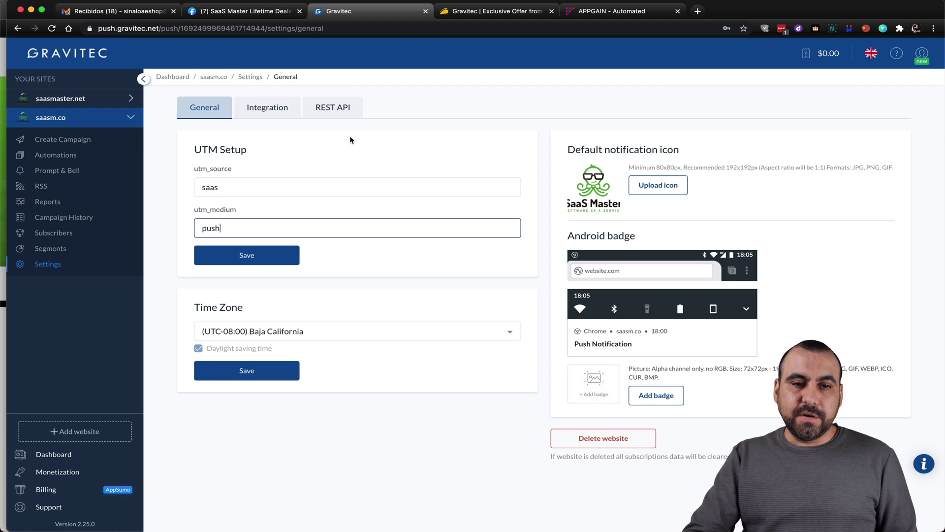
pyautogui.click(281, 115)
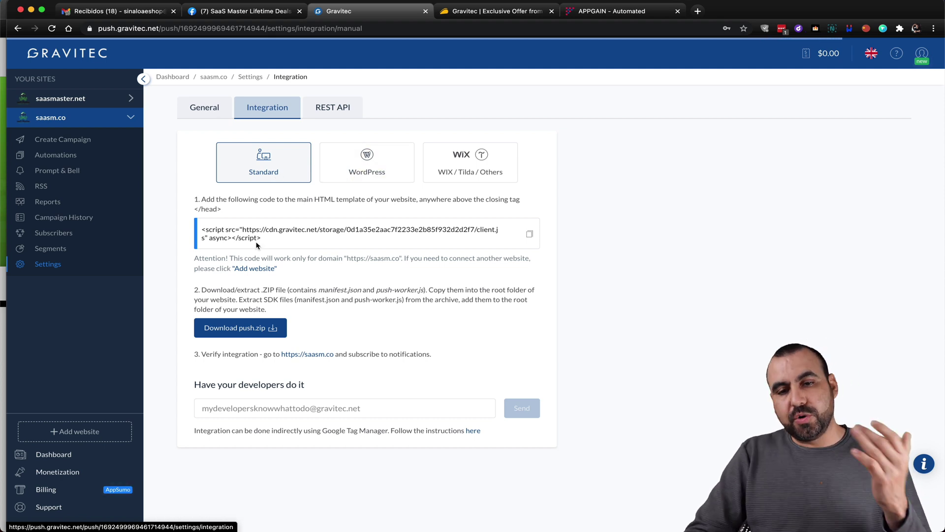
pyautogui.click(382, 166)
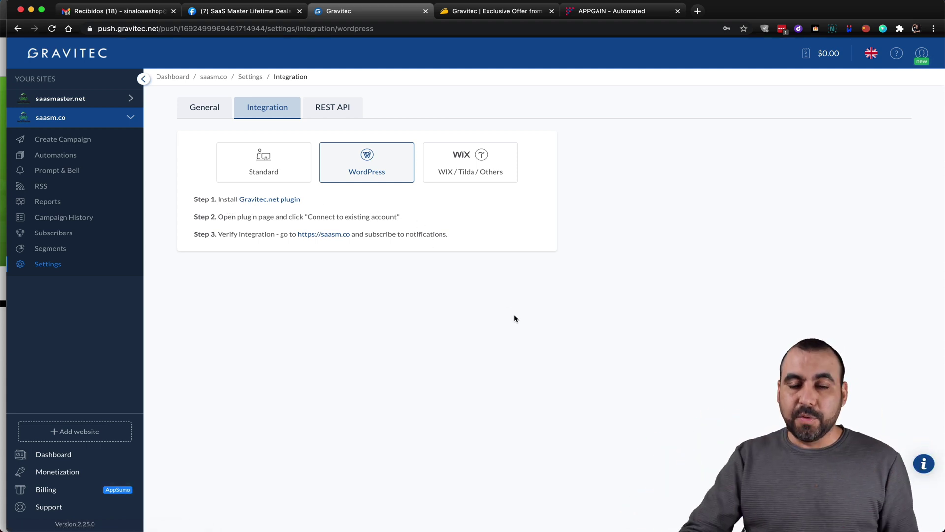
pyautogui.click(80, 438)
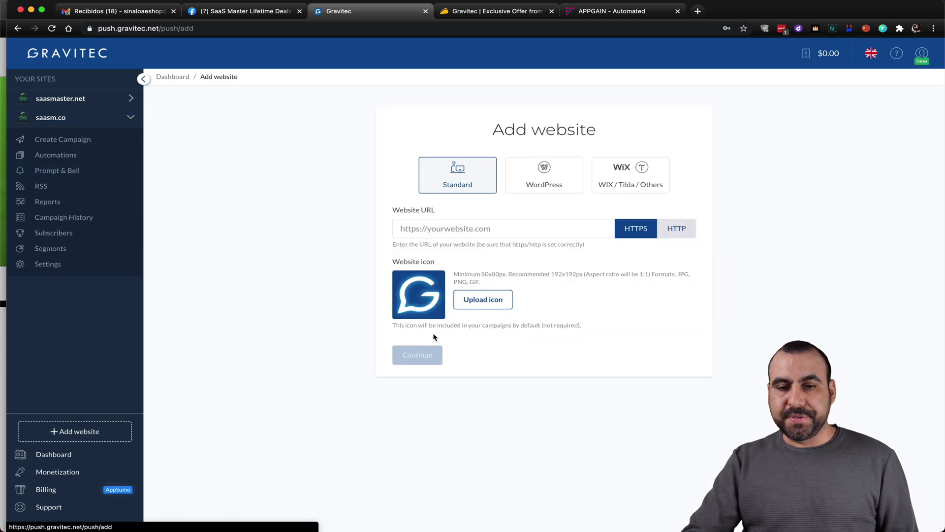
# - Focus the empty Website URL field, then view Monetization for saasm.co and saasmaster.net
pyautogui.click(486, 229)
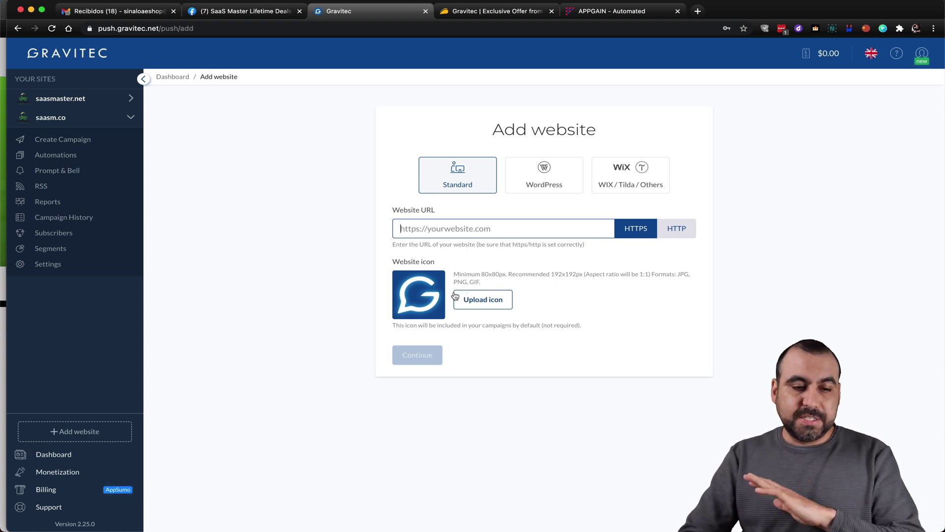
pyautogui.click(71, 474)
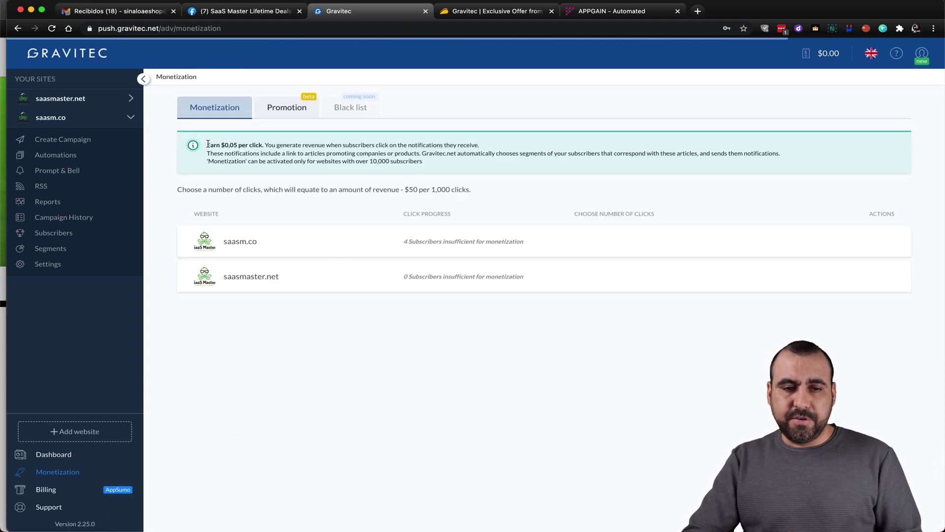
# - Highlight the $0.05-per-click note, view the Promotion tab, then start a new saasm.co campaign
pyautogui.moveTo(207, 145); pyautogui.dragTo(284, 145)
pyautogui.click(297, 161)
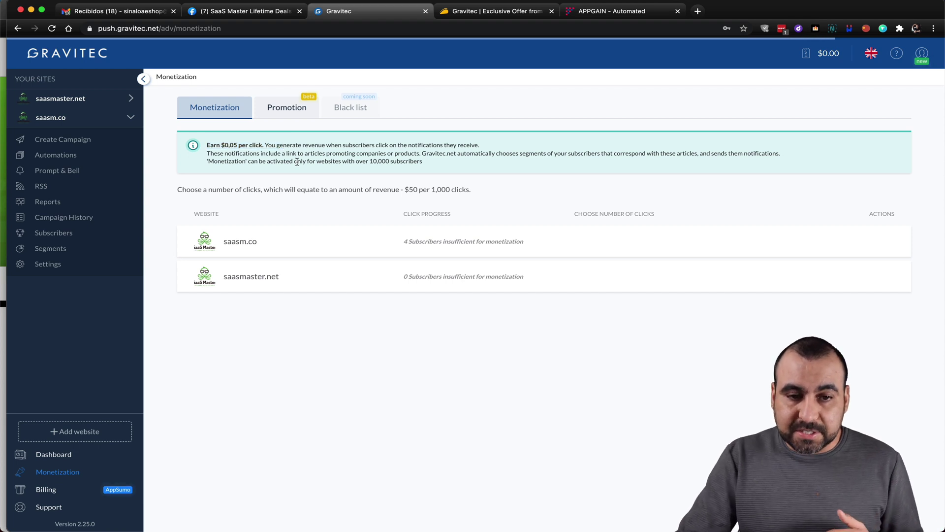
pyautogui.click(284, 112)
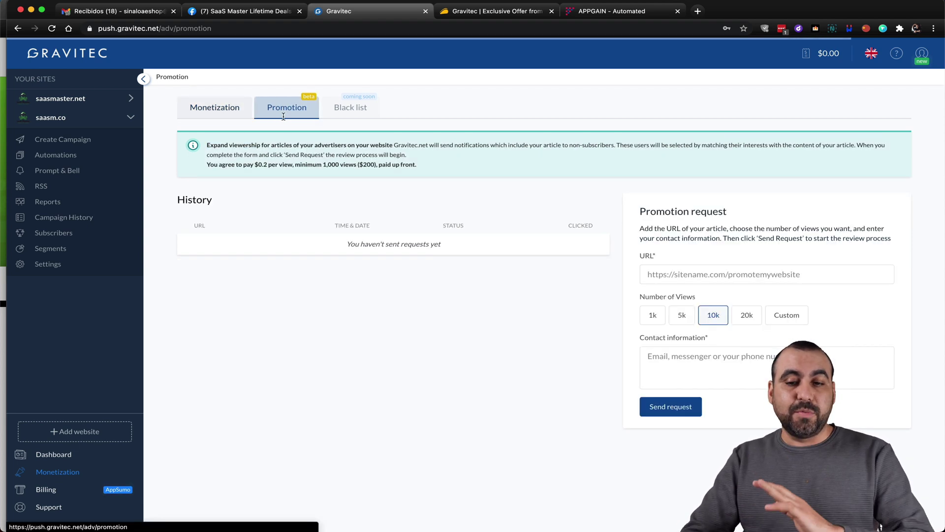
pyautogui.click(66, 143)
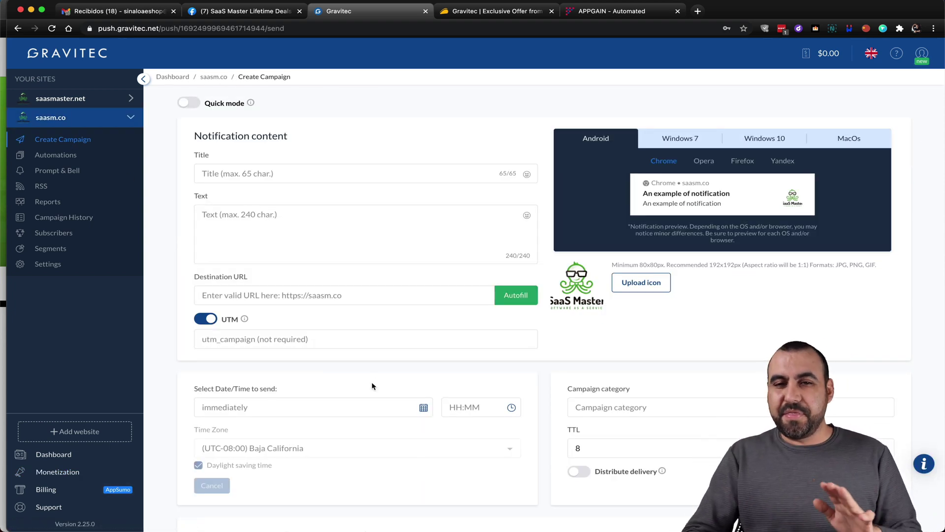
# - Review Gravitec's Single, Double and Multiple AppSumo lifetime plans, then return to AppGain
pyautogui.click(494, 16)
pyautogui.scroll(3, 495, 147)
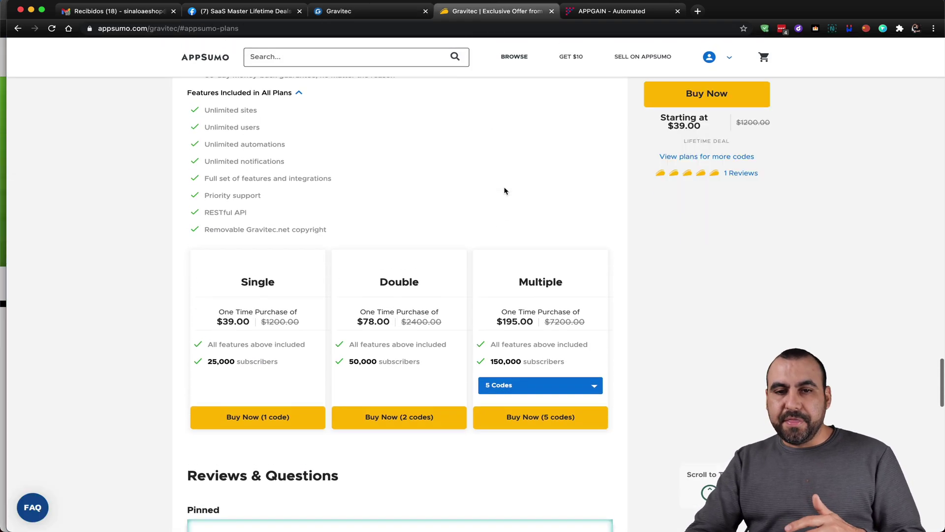
pyautogui.scroll(-1, 504, 191)
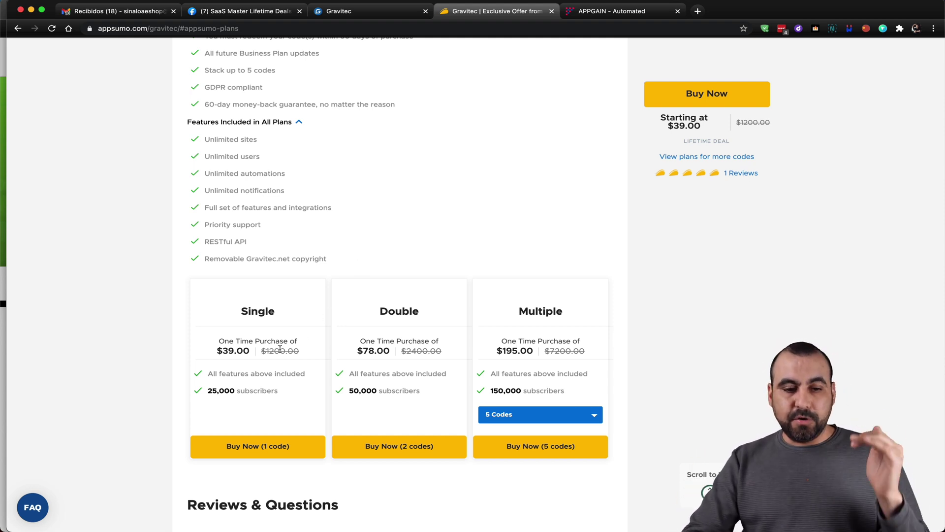
pyautogui.click(317, 392)
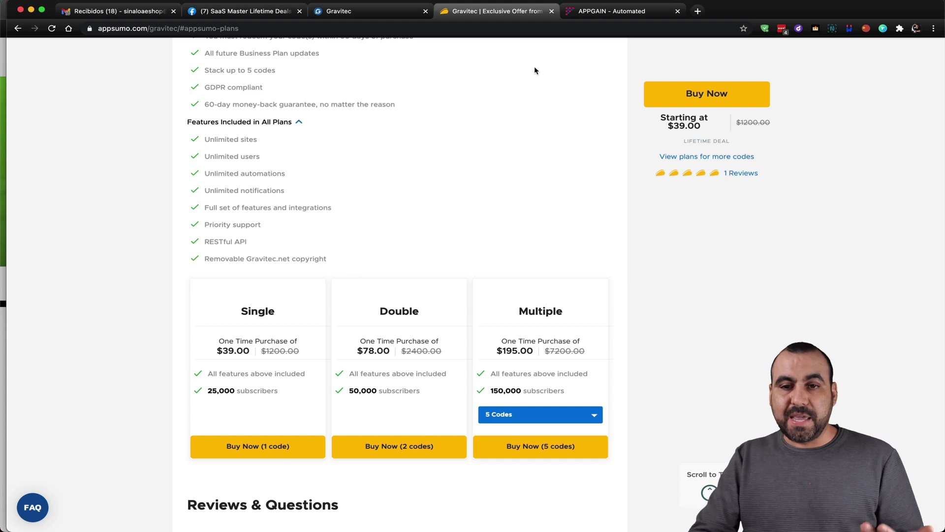
pyautogui.click(606, 11)
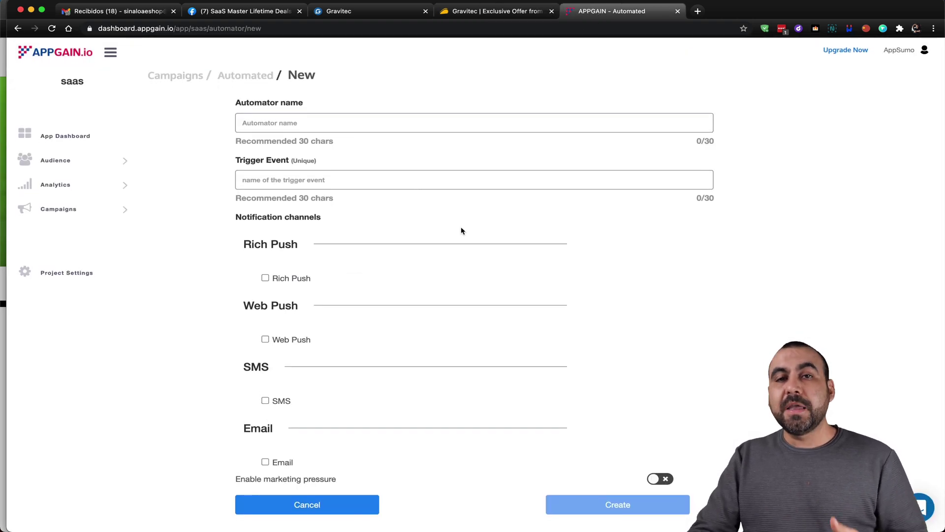
# - Open AppGain's empty Automated campaigns list via Analytics and Campaigns, then return to AppSumo's Gravitec deal
pyautogui.click(74, 138)
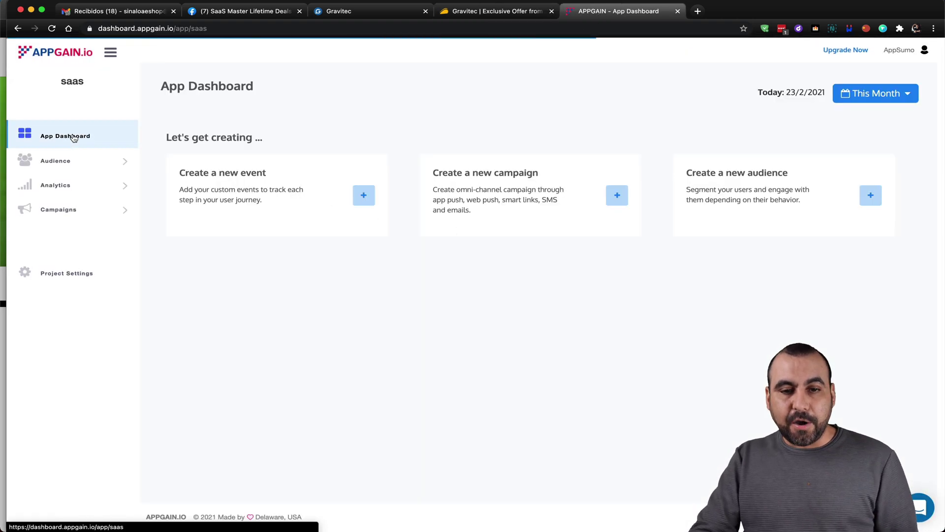
pyautogui.click(91, 183)
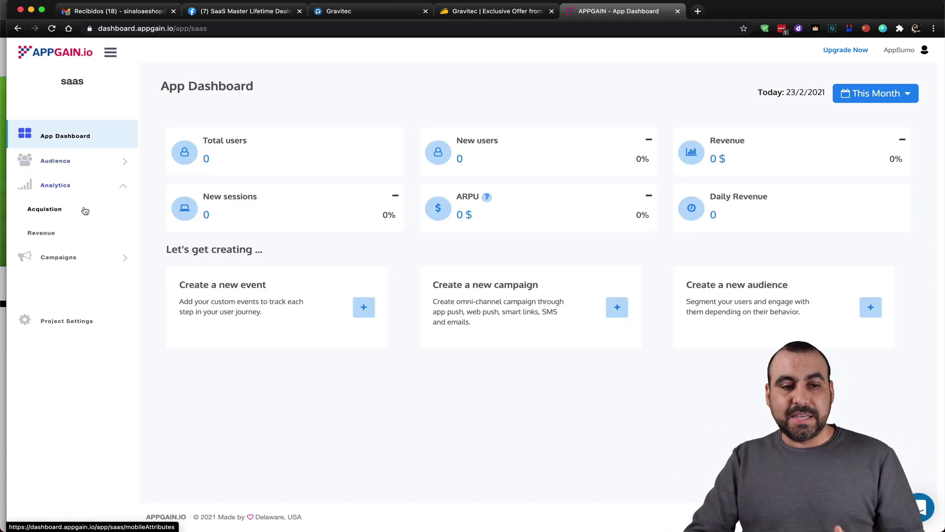
pyautogui.click(60, 257)
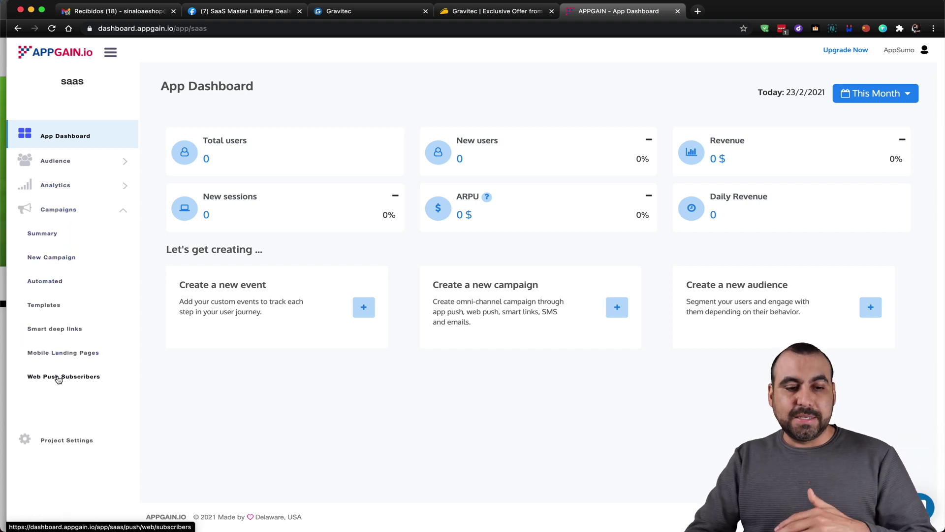
pyautogui.click(46, 282)
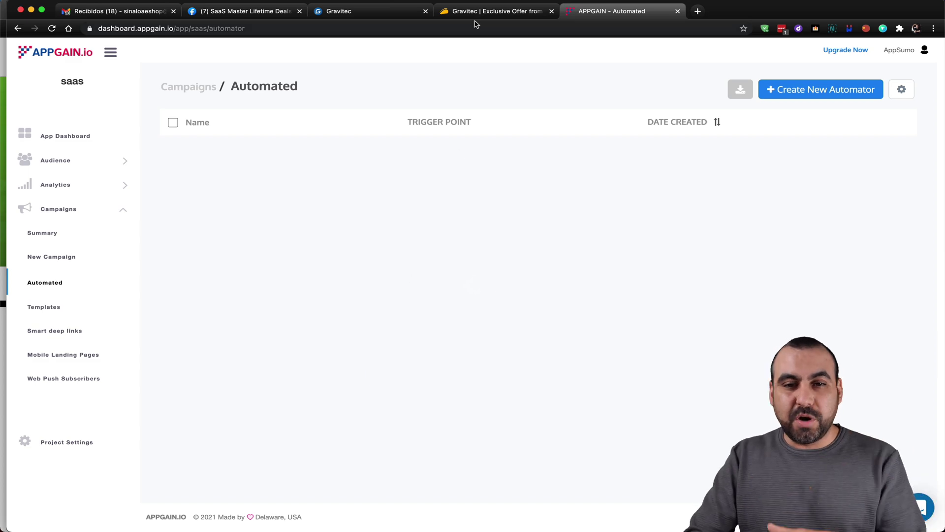
pyautogui.click(488, 11)
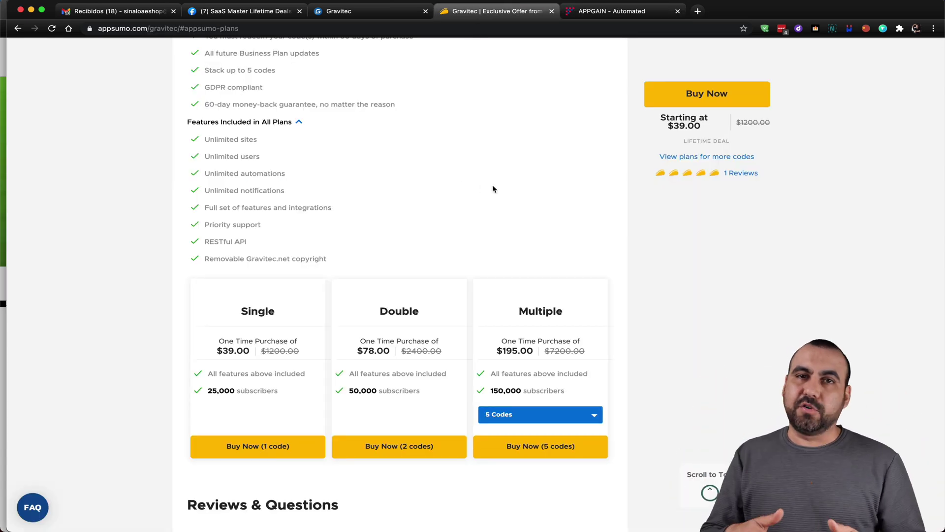